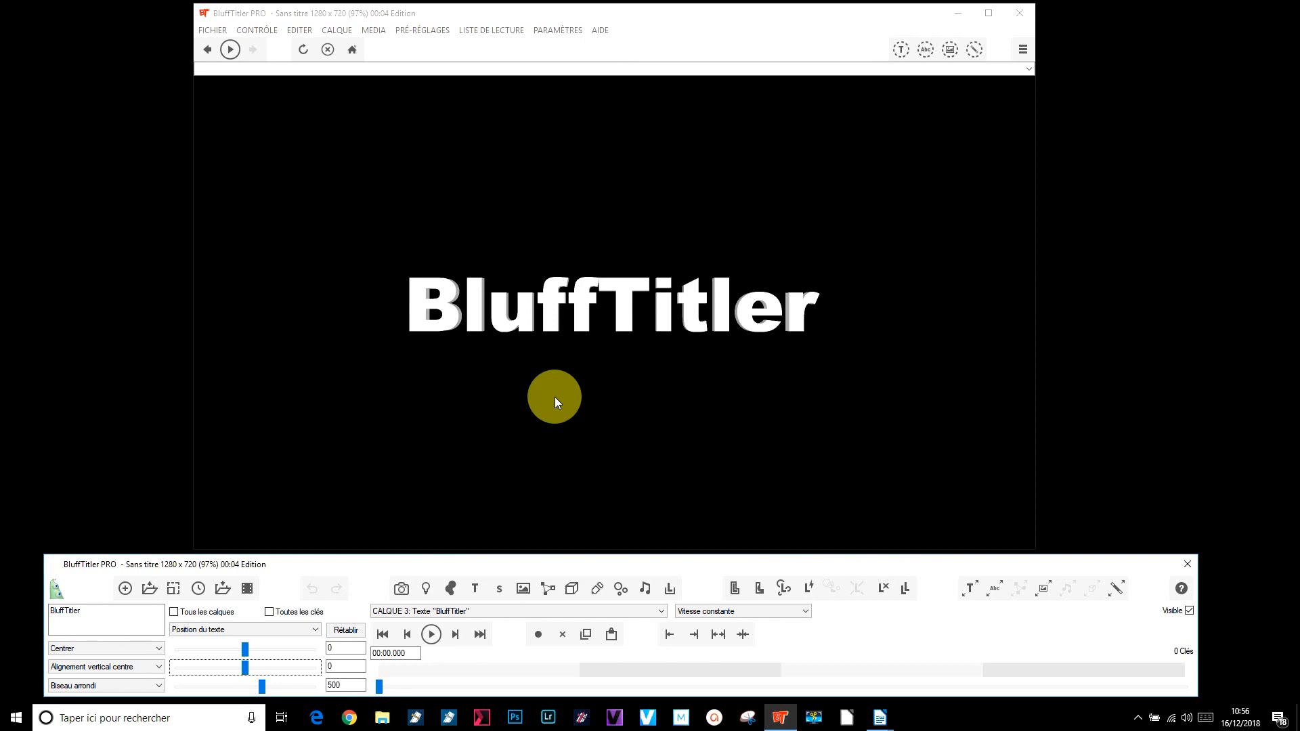
Step: Apply the Bubbler text effect to the BluffTitler text layer, keeping textures matched to the effect
left_click(1113, 590)
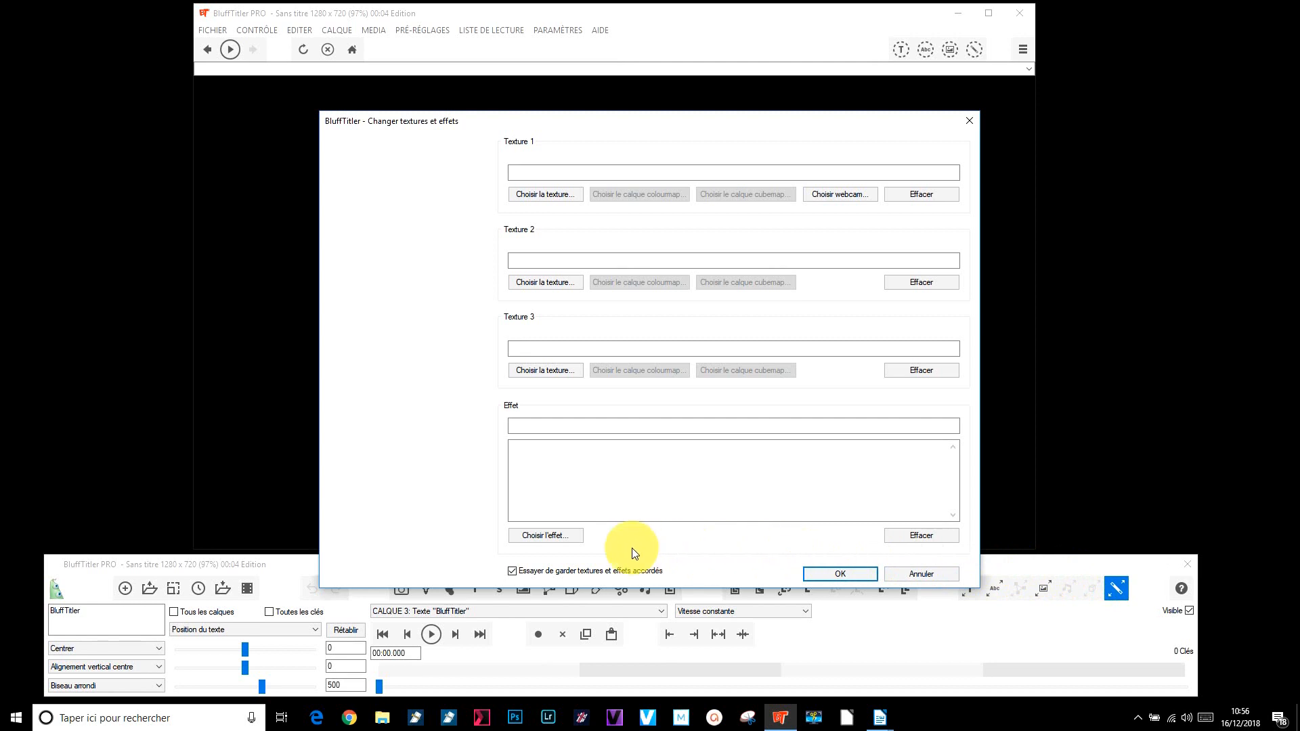
left_click(542, 537)
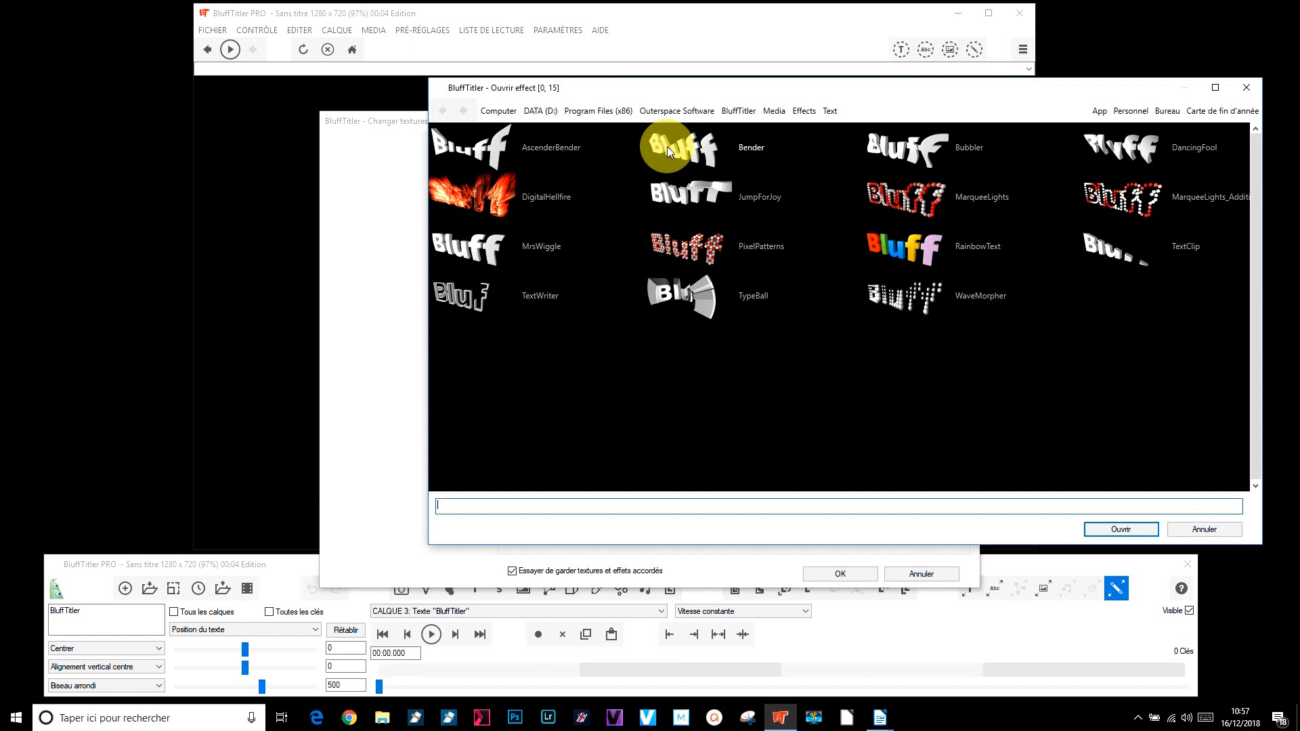
left_click(901, 145)
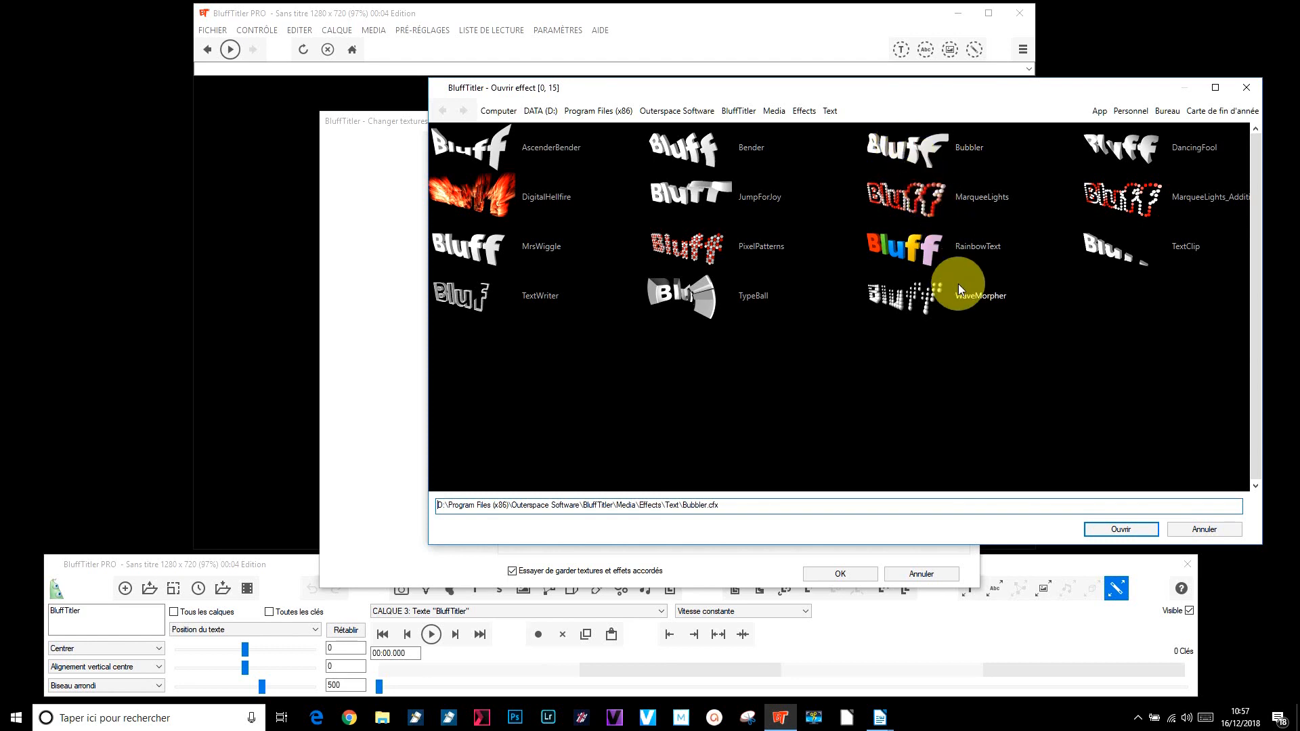
left_click(1119, 533)
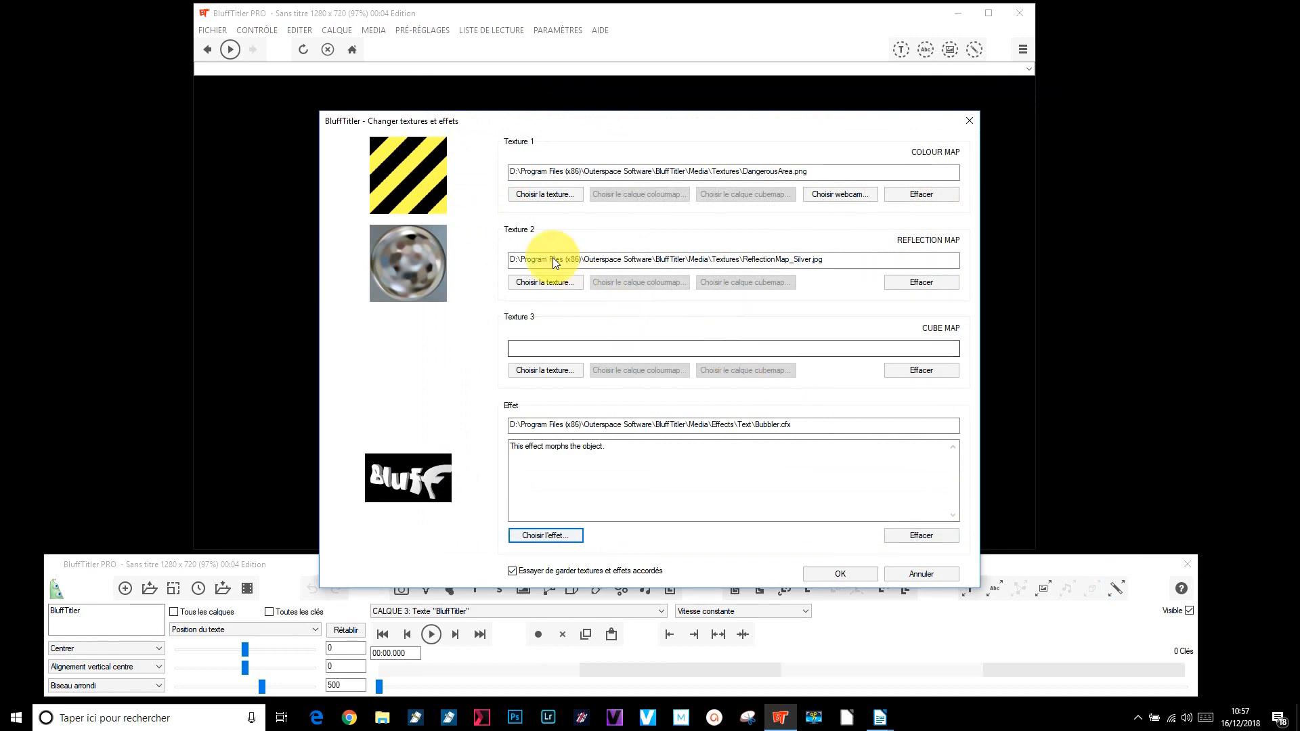
left_click(856, 575)
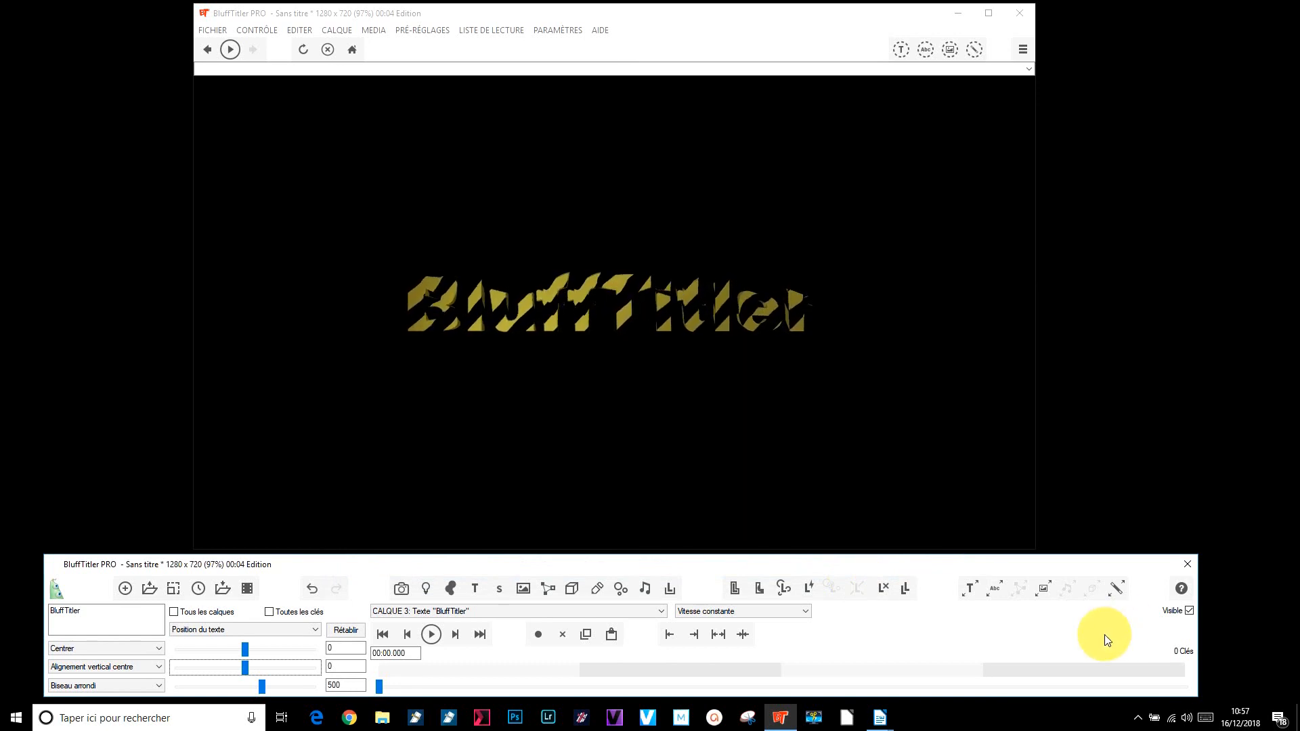
Step: Clear the Texture 1 colour map from the text layer
left_click(1112, 591)
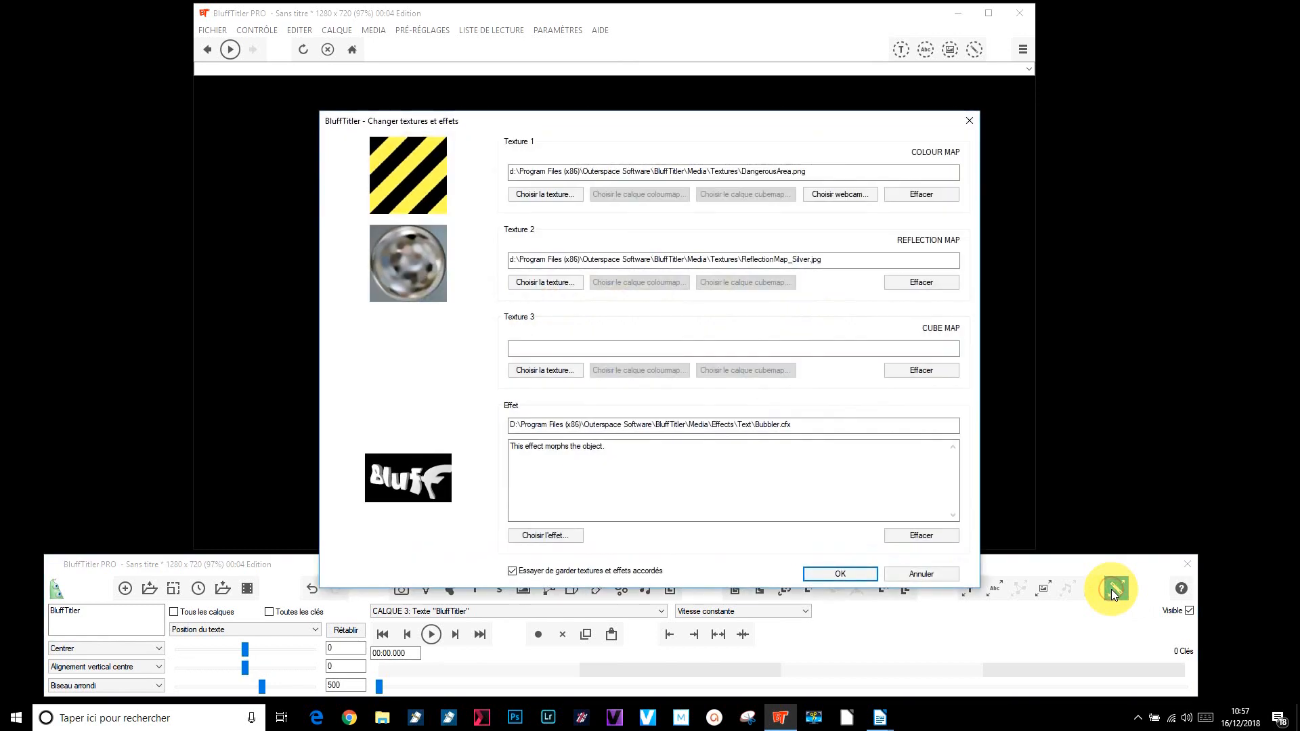
left_click(906, 196)
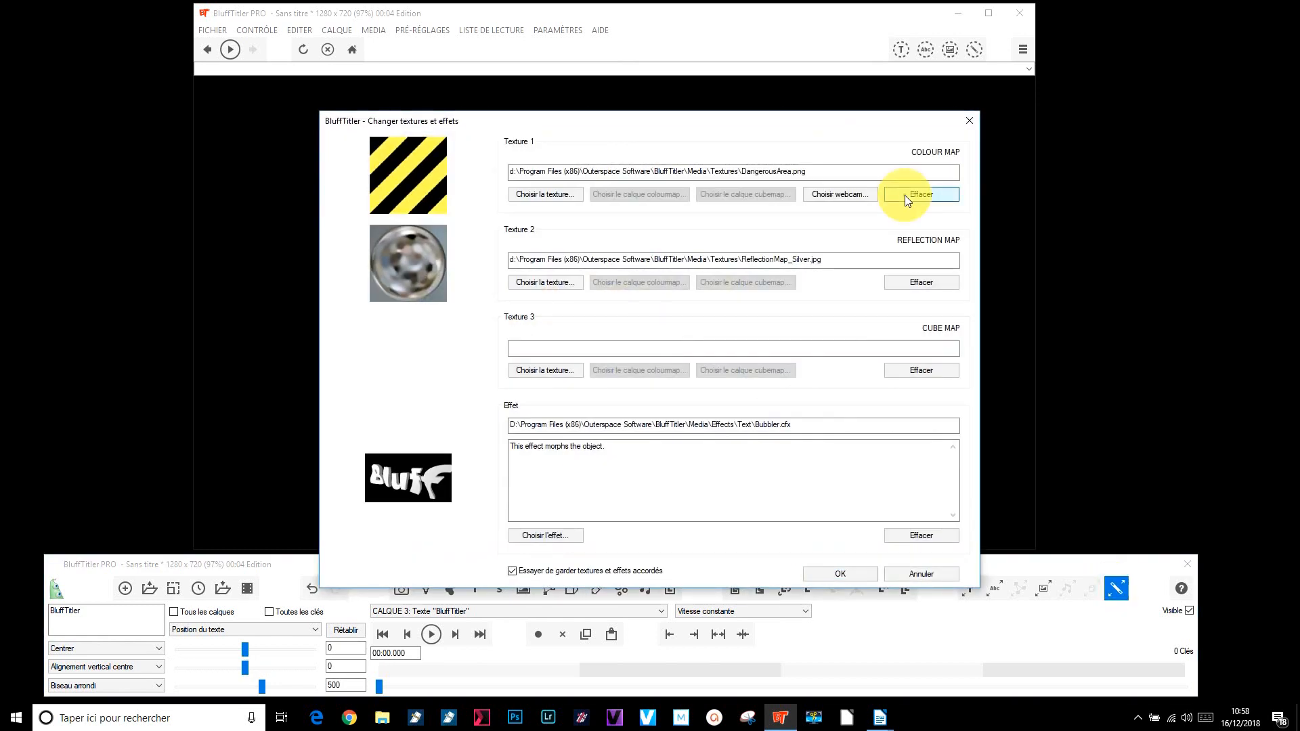
left_click(840, 573)
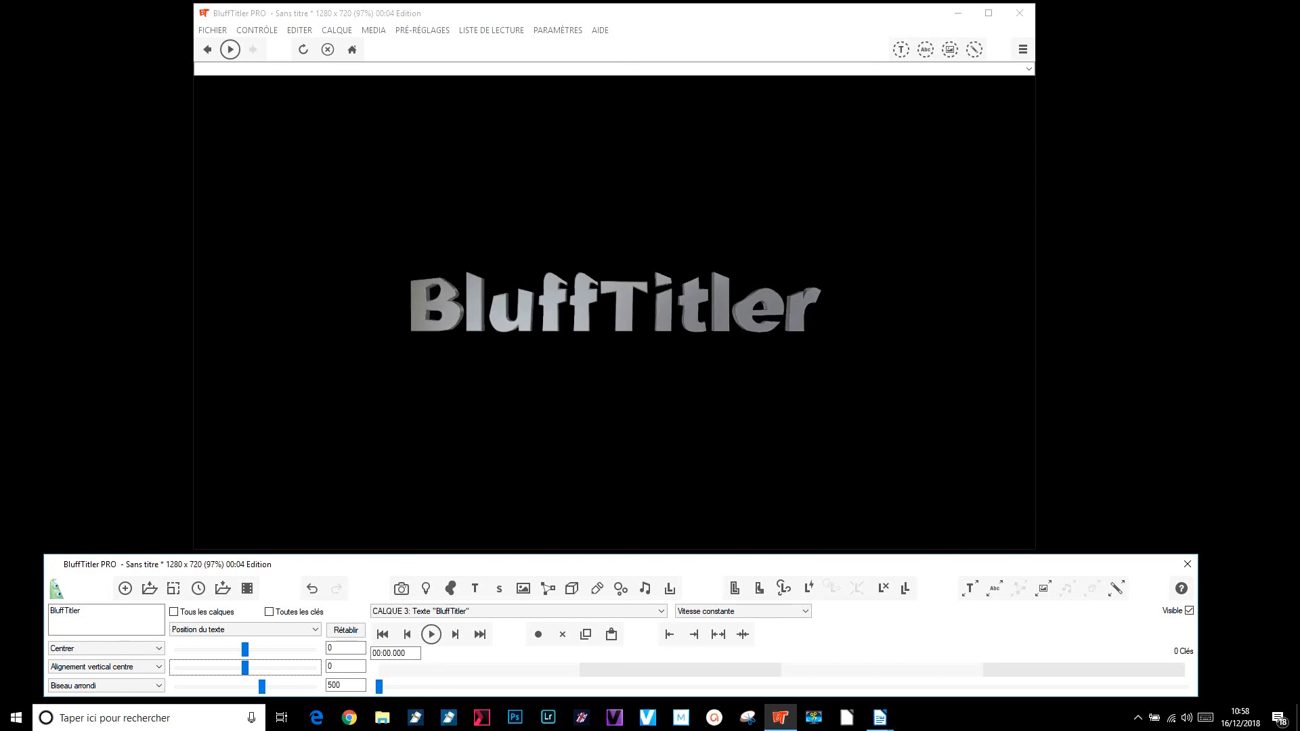
Step: Raise the text layer's FX Period and undo the last adjustment to settle on about 3.308
left_click(256, 632)
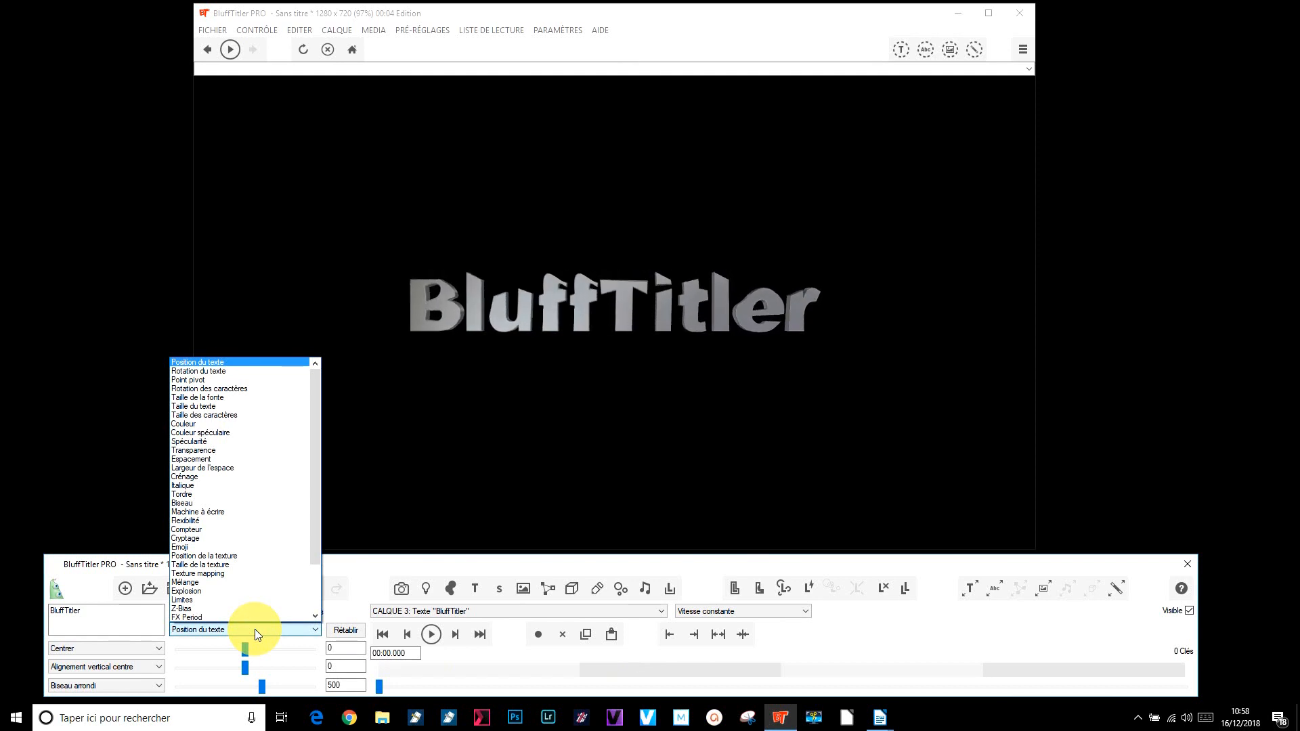
left_click_drag(314, 540, 312, 617)
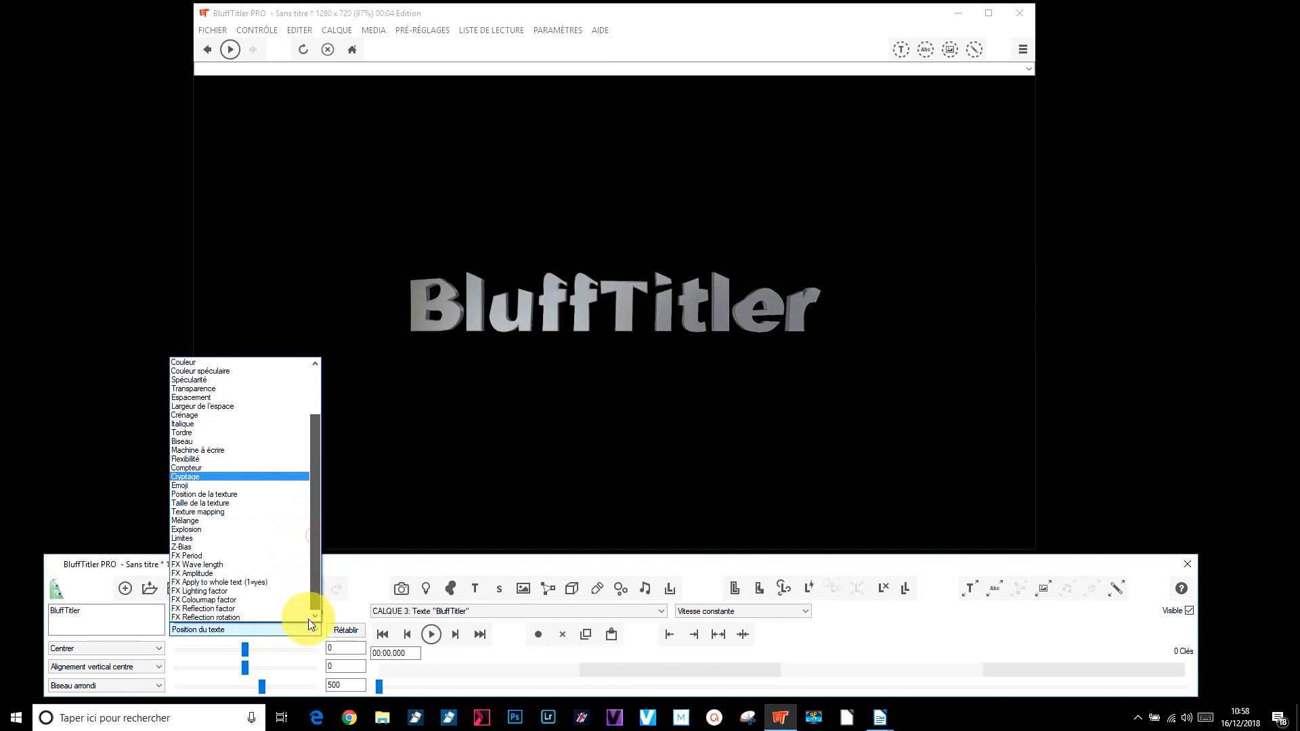
left_click(259, 598)
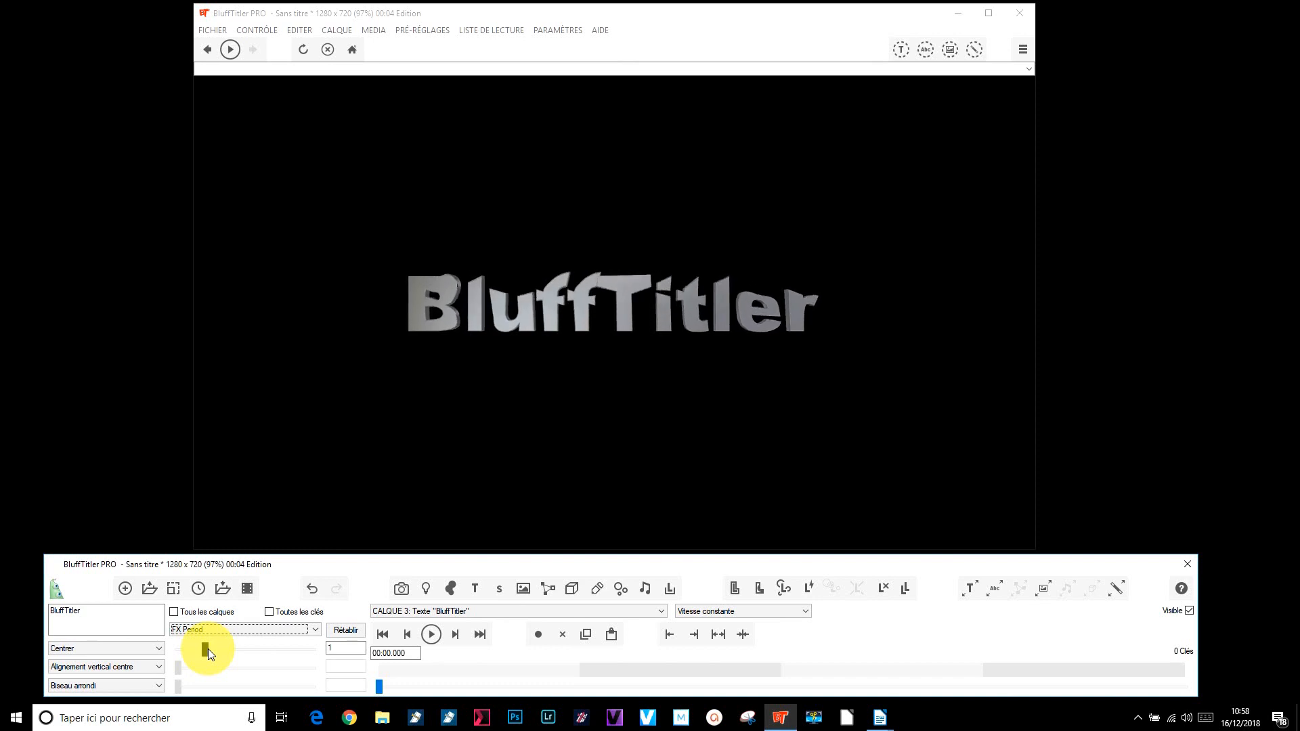
left_click_drag(209, 649, 291, 660)
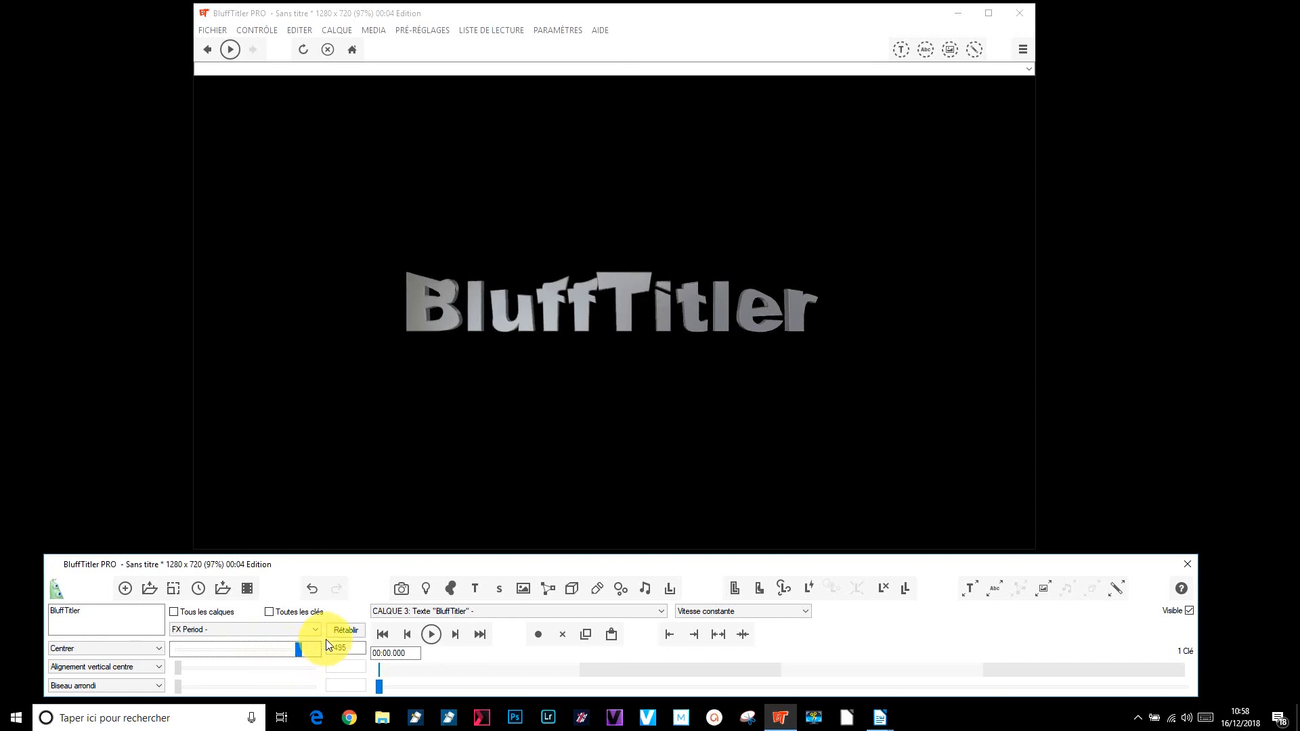
left_click(312, 589)
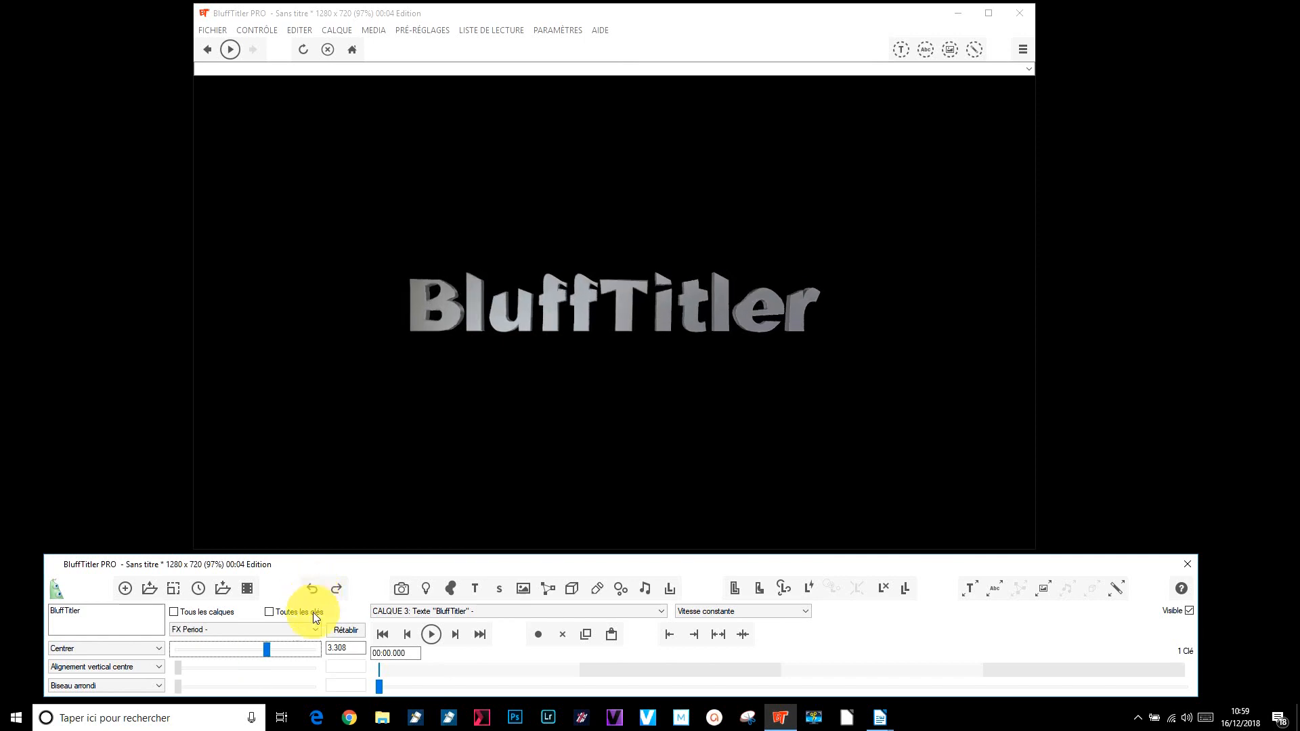
Step: Set the text layer's FX Wave length to about 5.758
left_click(273, 629)
left_click(233, 565)
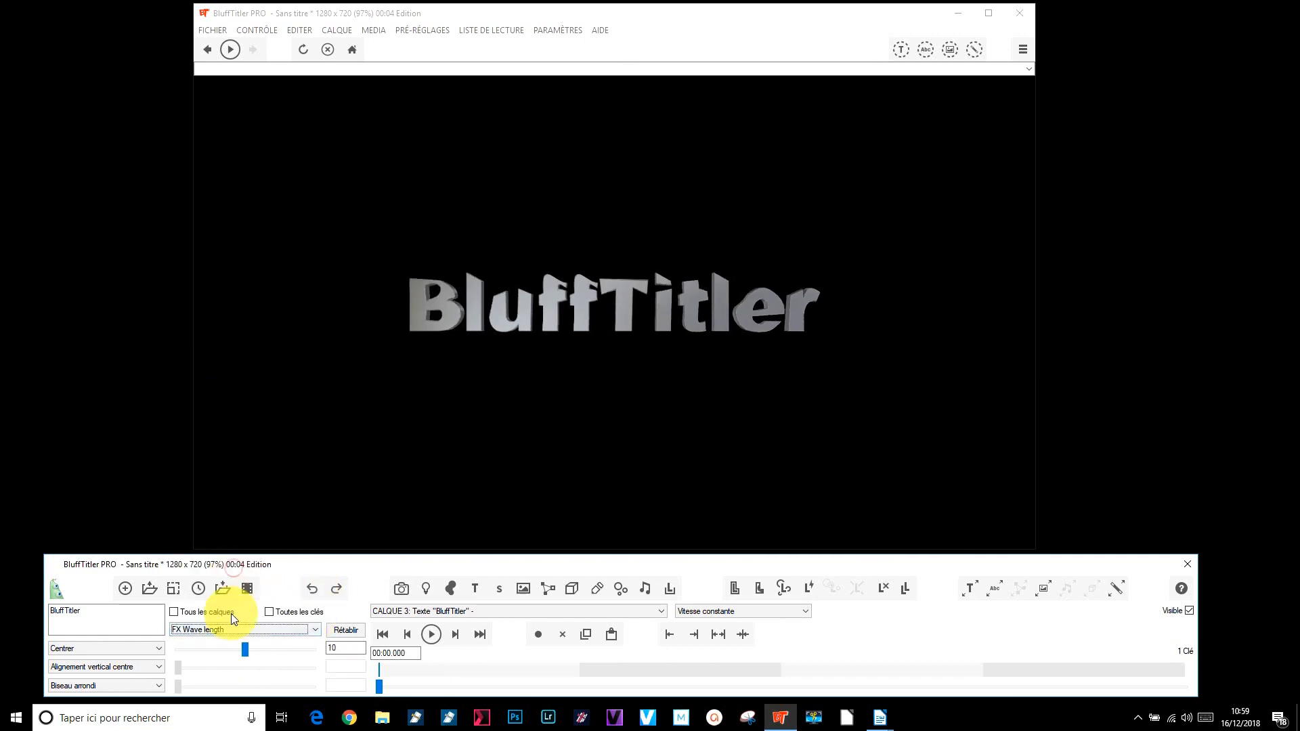
left_click_drag(315, 648, 218, 650)
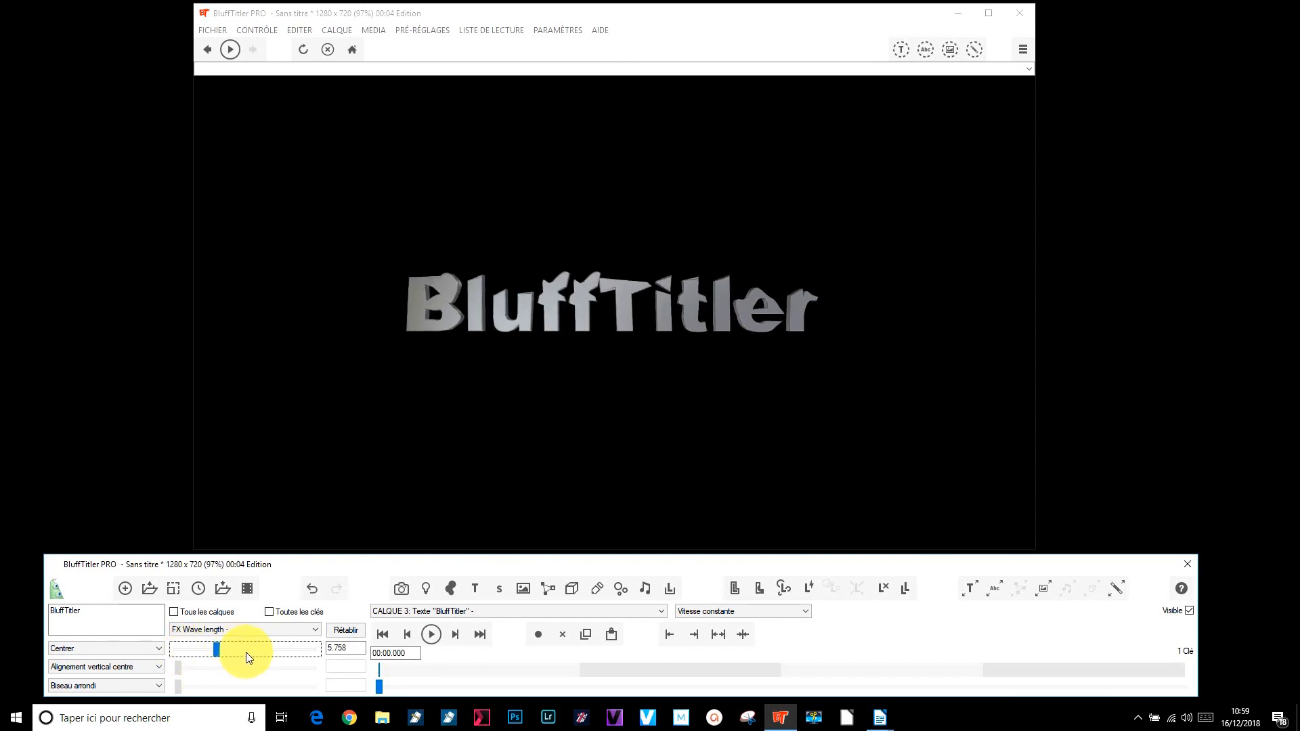
Step: Adjust the effect's FX Amplitude, try an FX Lighting factor of about 0.98 and restore that factor's default
left_click(218, 630)
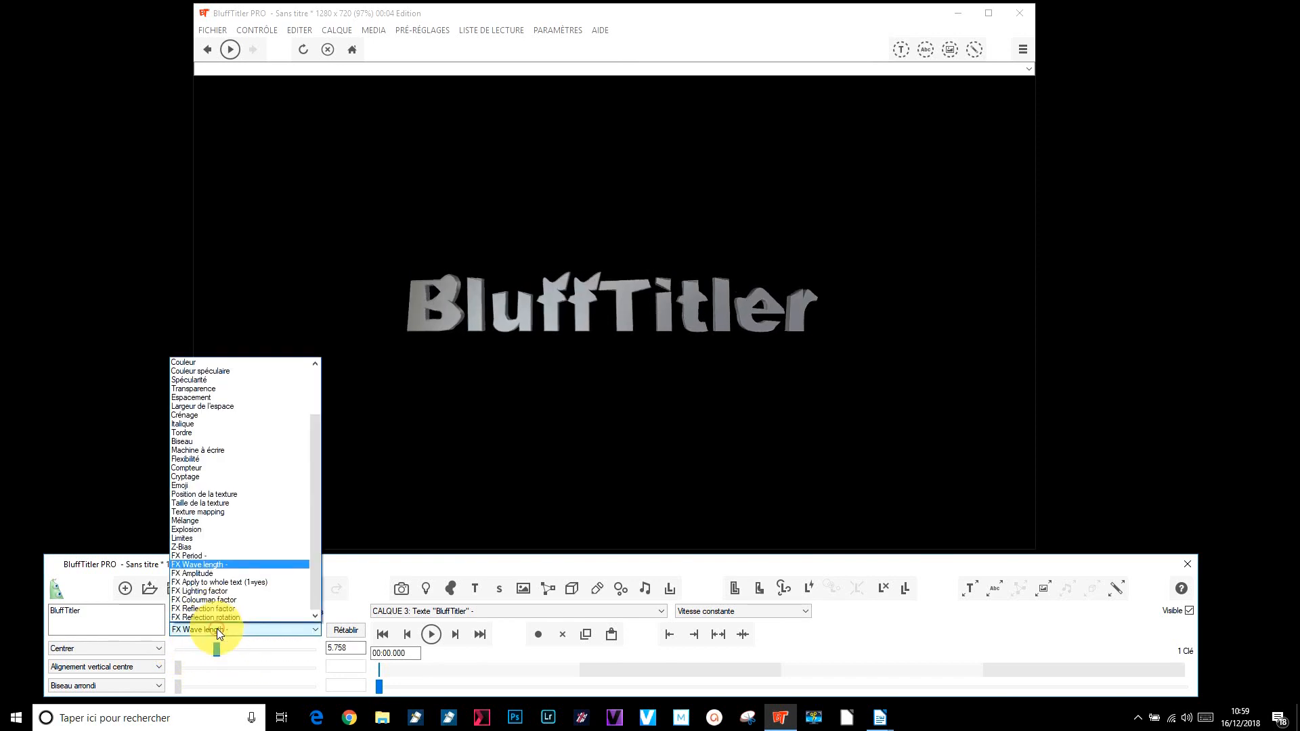
left_click(208, 577)
left_click_drag(245, 651, 359, 659)
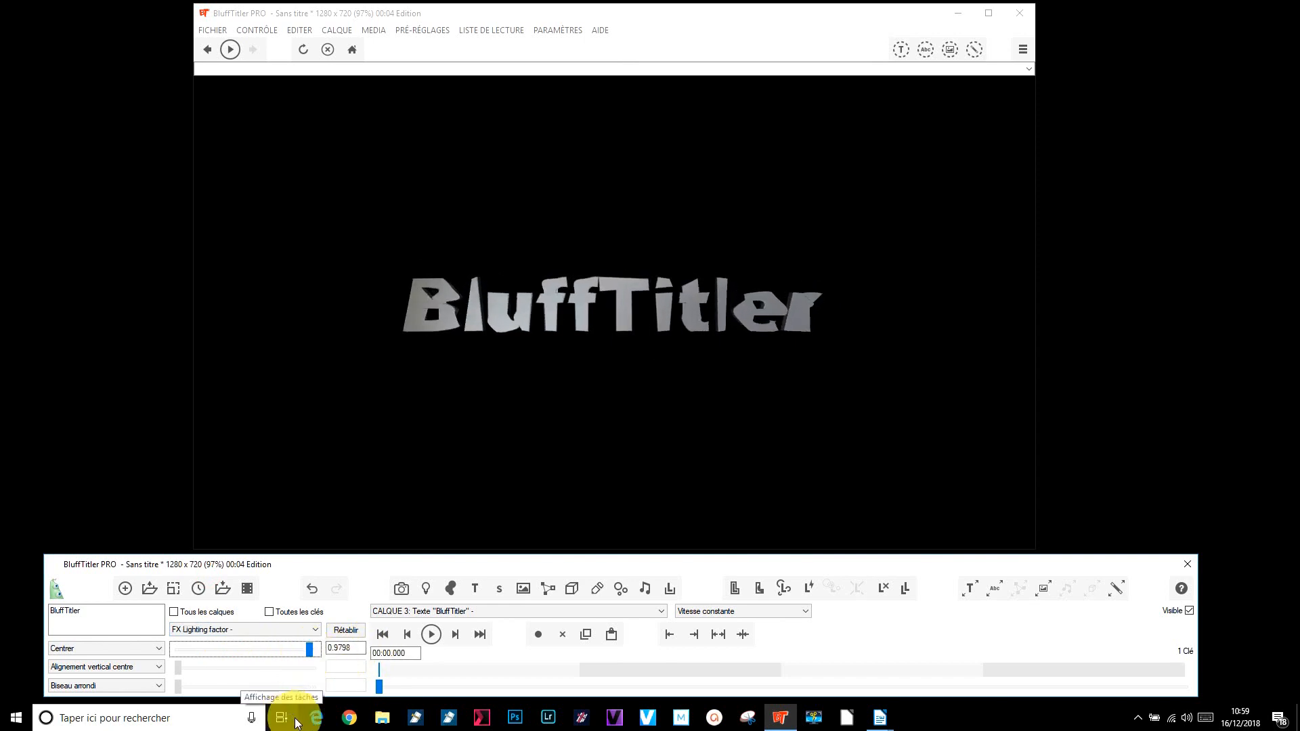
left_click(350, 631)
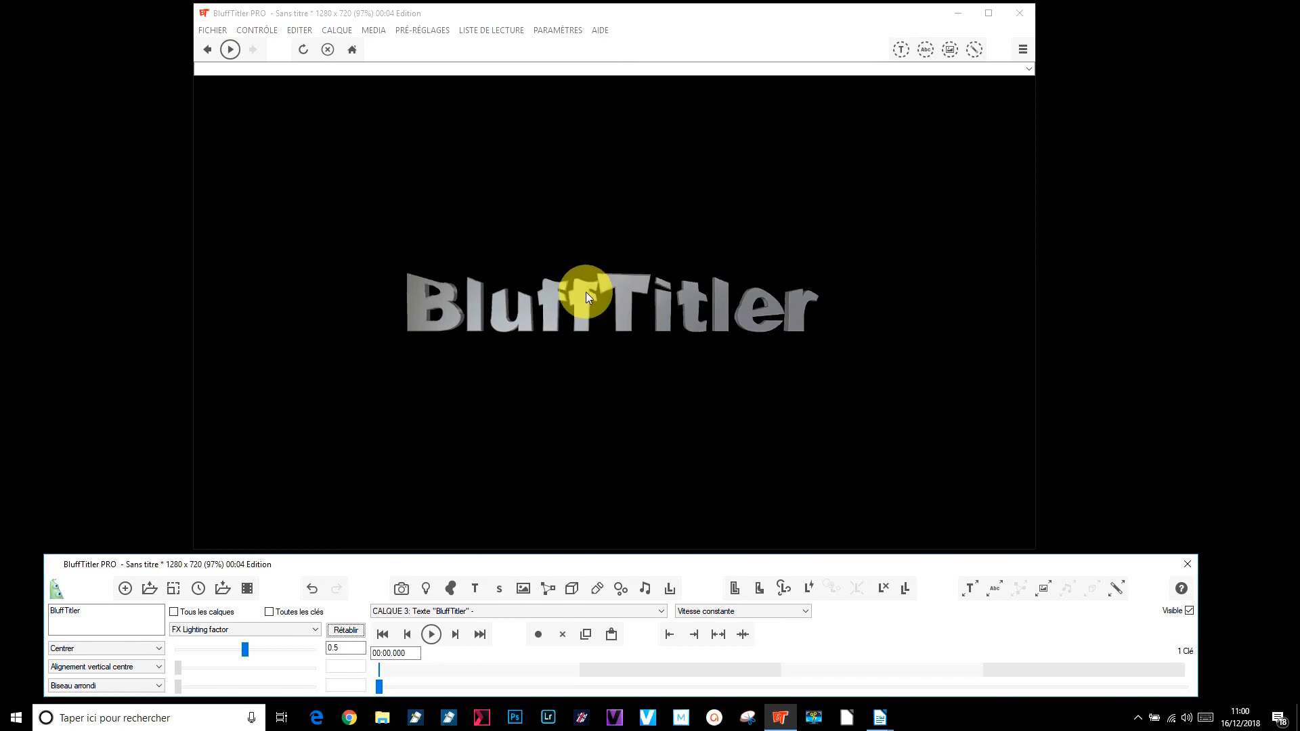
Step: Move the text down and slightly to the right in the scene, to about 32 horizontally and -98 vertically
left_click(314, 630)
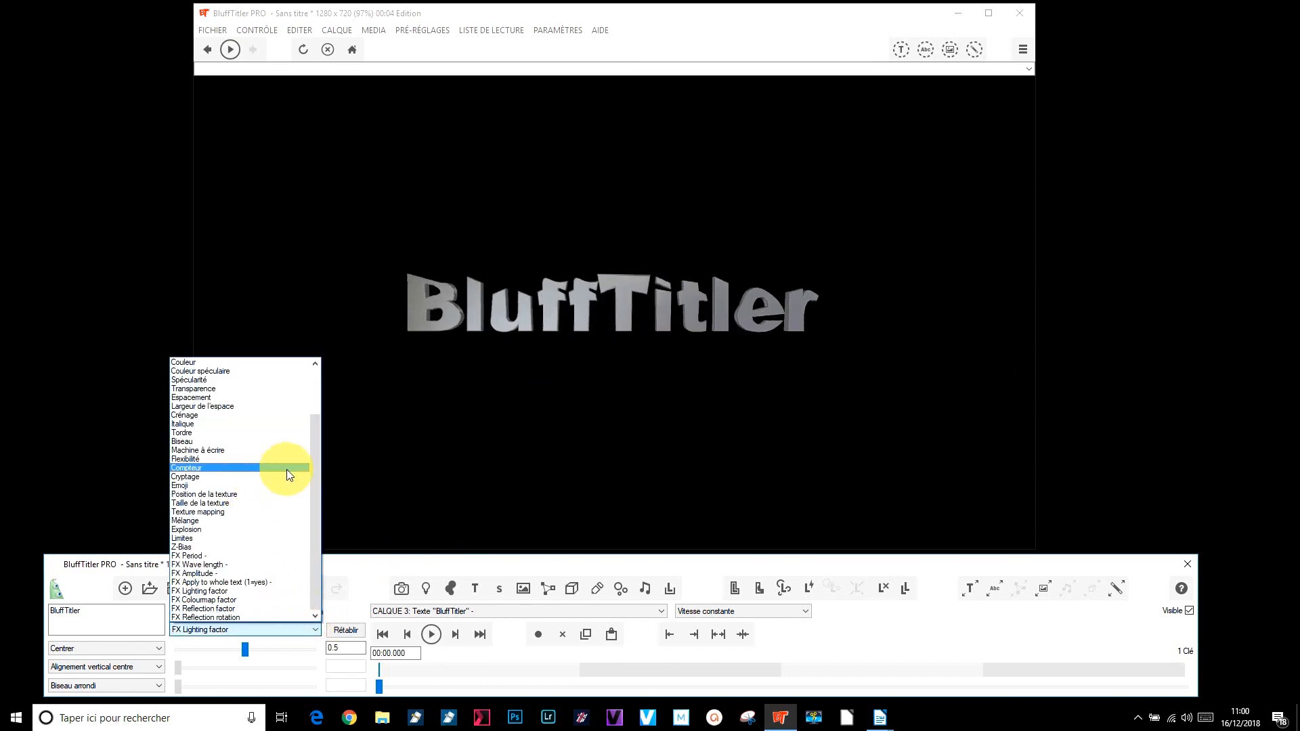
left_click_drag(311, 469, 316, 413)
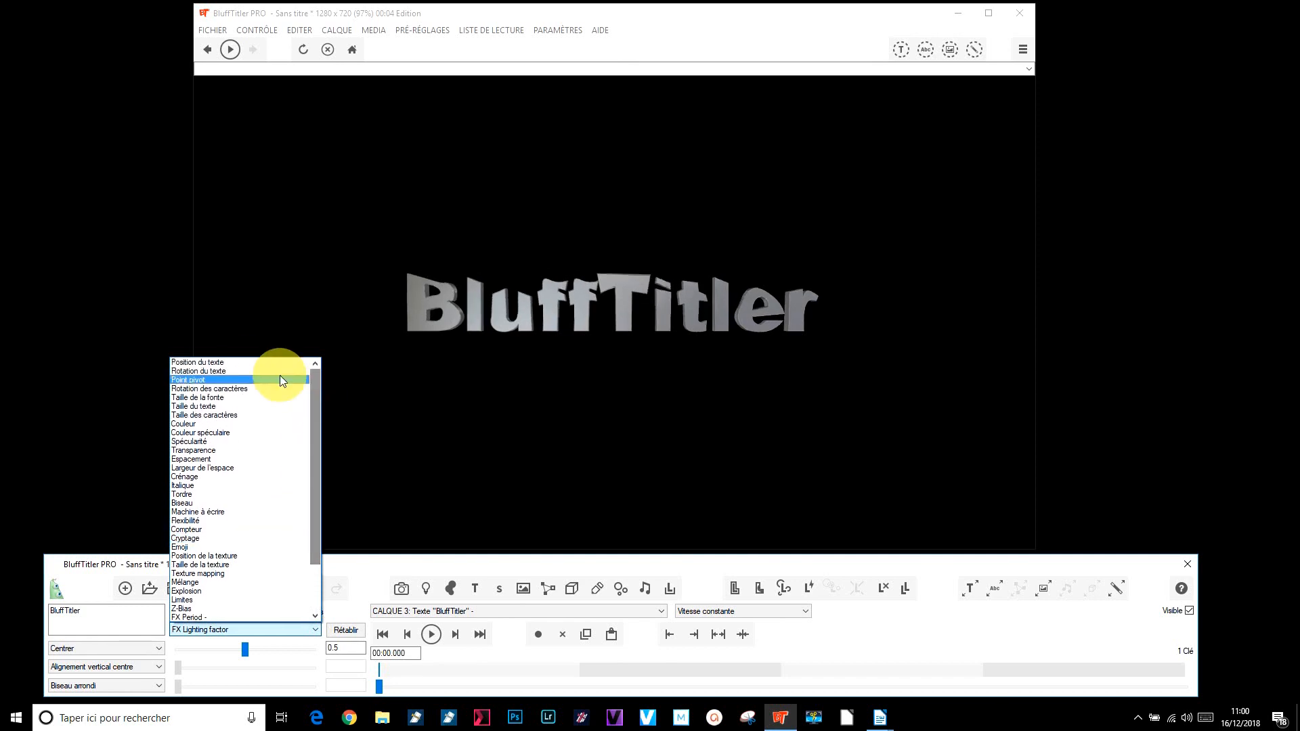
left_click(217, 359)
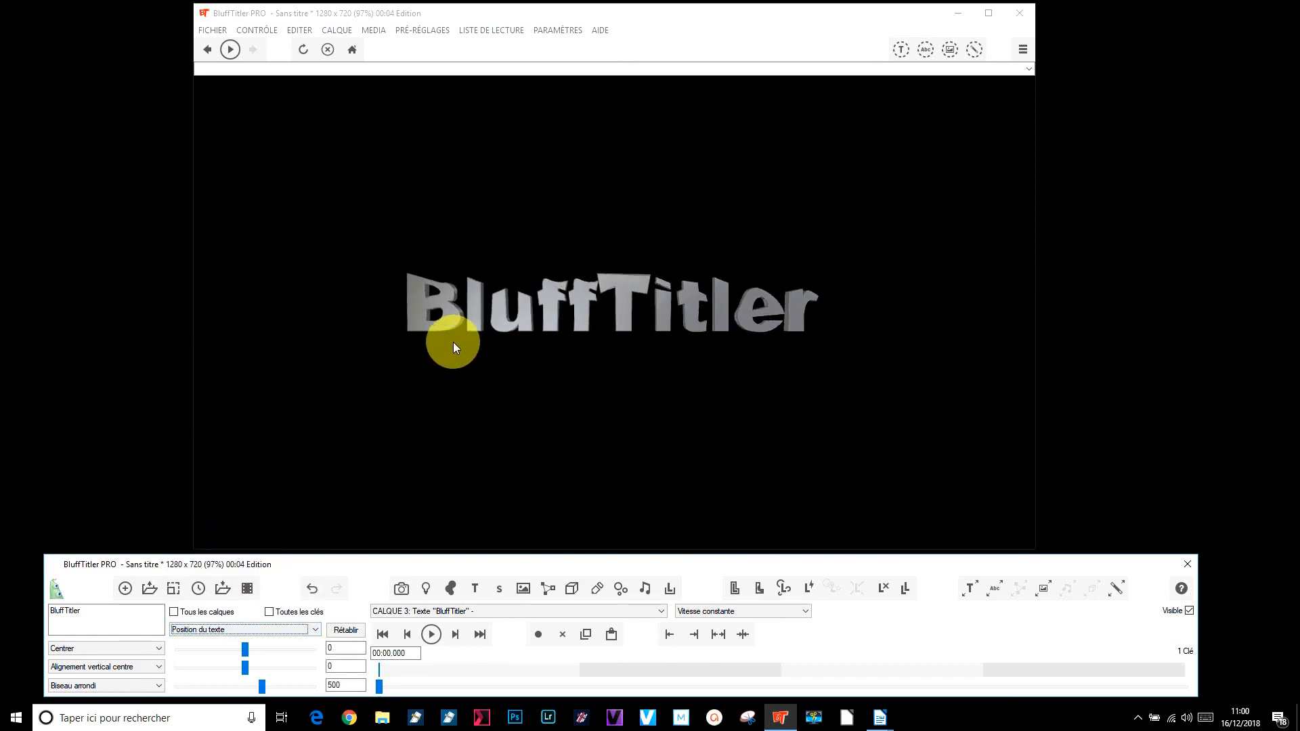
left_click_drag(459, 341, 486, 424)
Step: Rotate the text on all three axes to about 50.9, 29.1 and 32.8
left_click(215, 629)
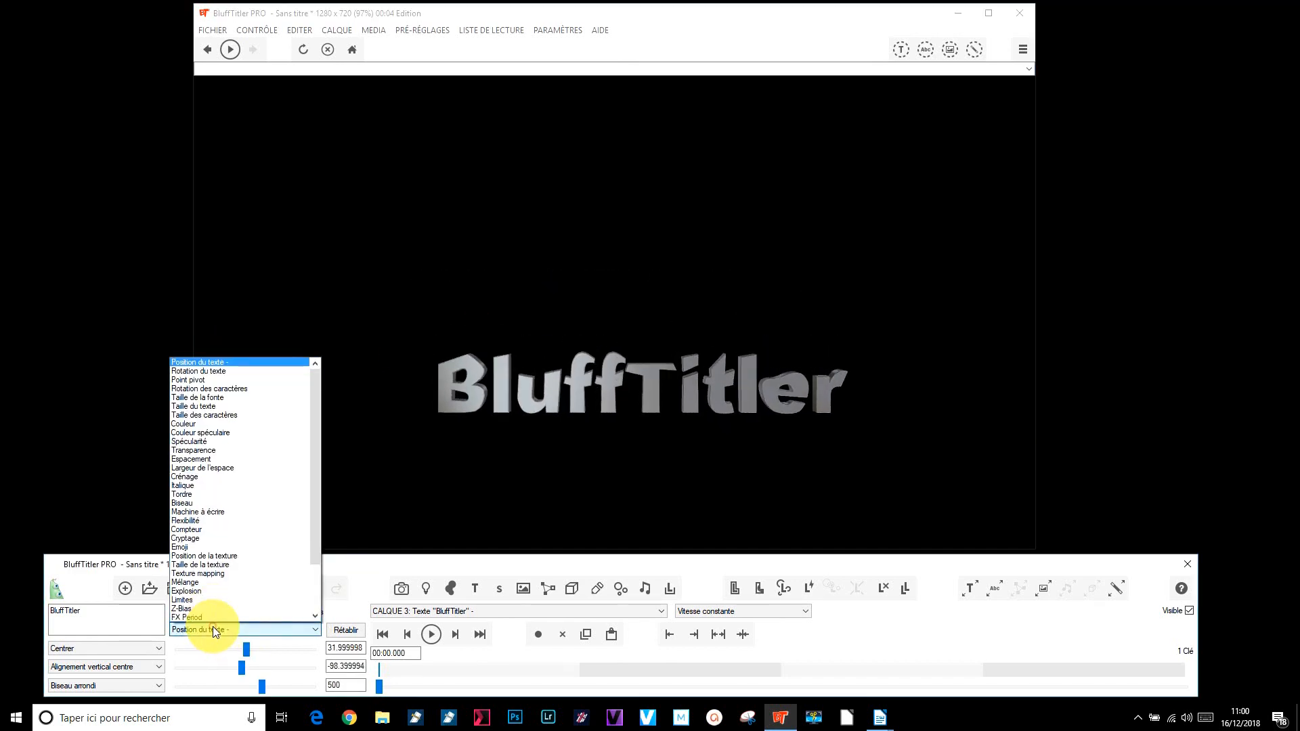
left_click(209, 371)
left_click_drag(245, 649, 251, 685)
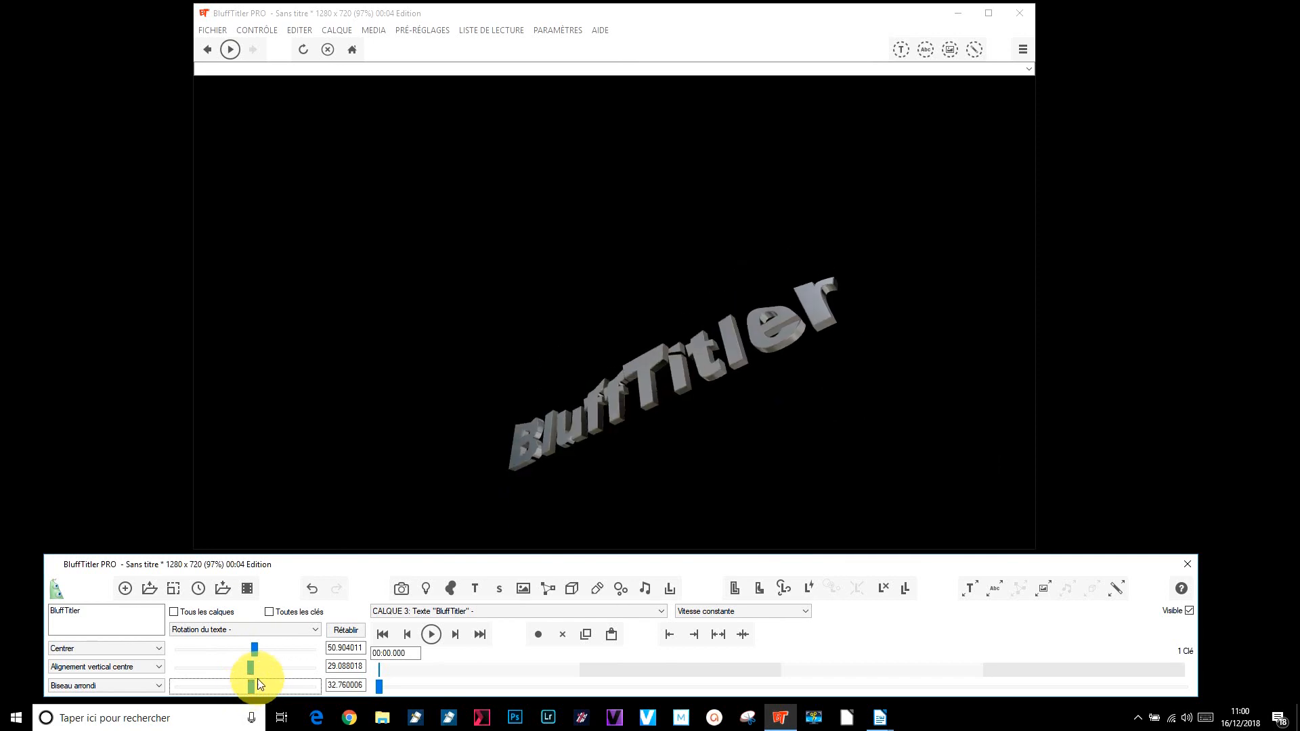
Step: Try lower green and blue values for the text colour and restore the default colour
left_click(240, 628)
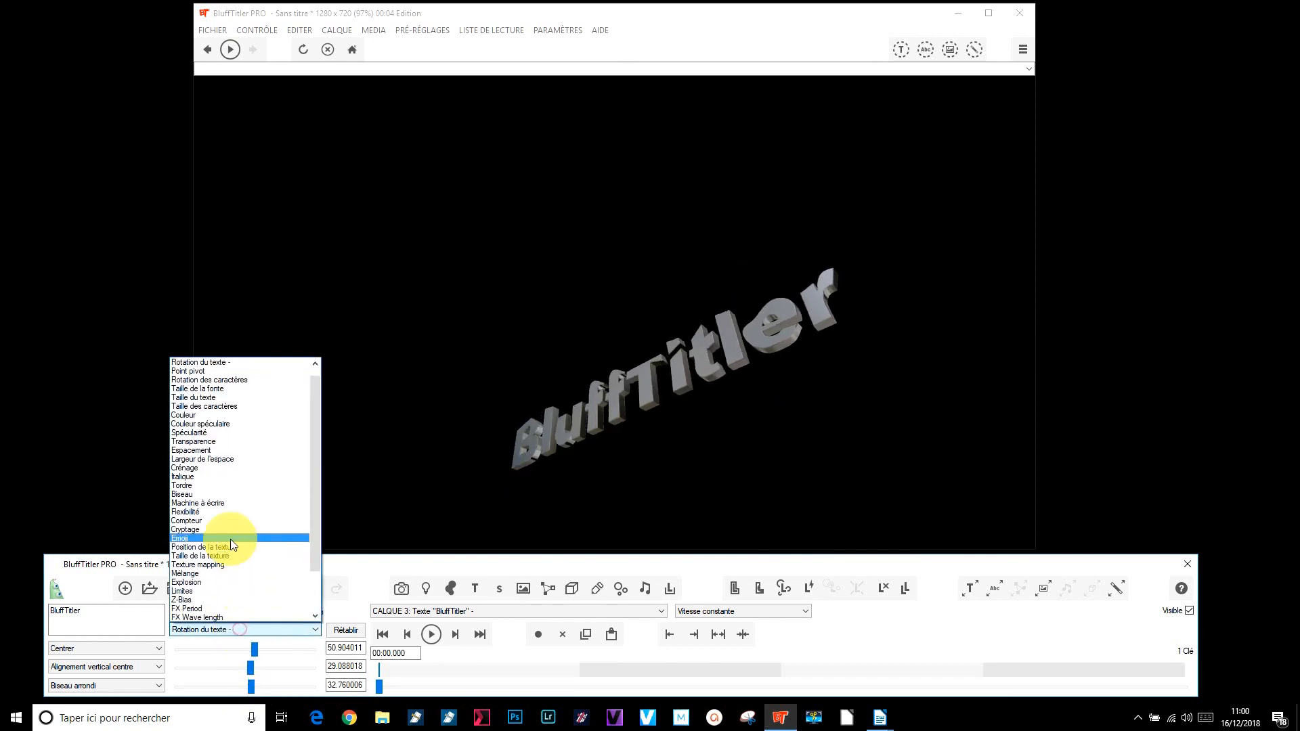
left_click(209, 415)
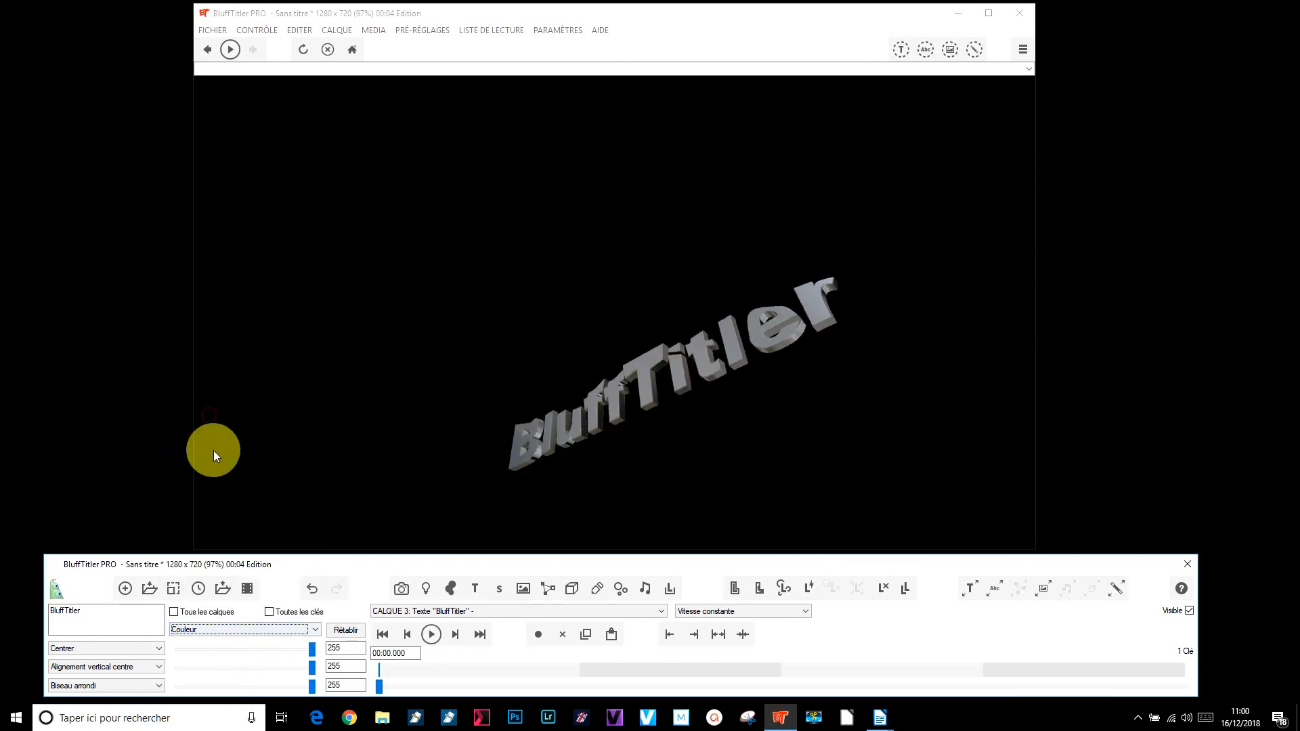
left_click_drag(314, 669, 207, 686)
left_click(345, 630)
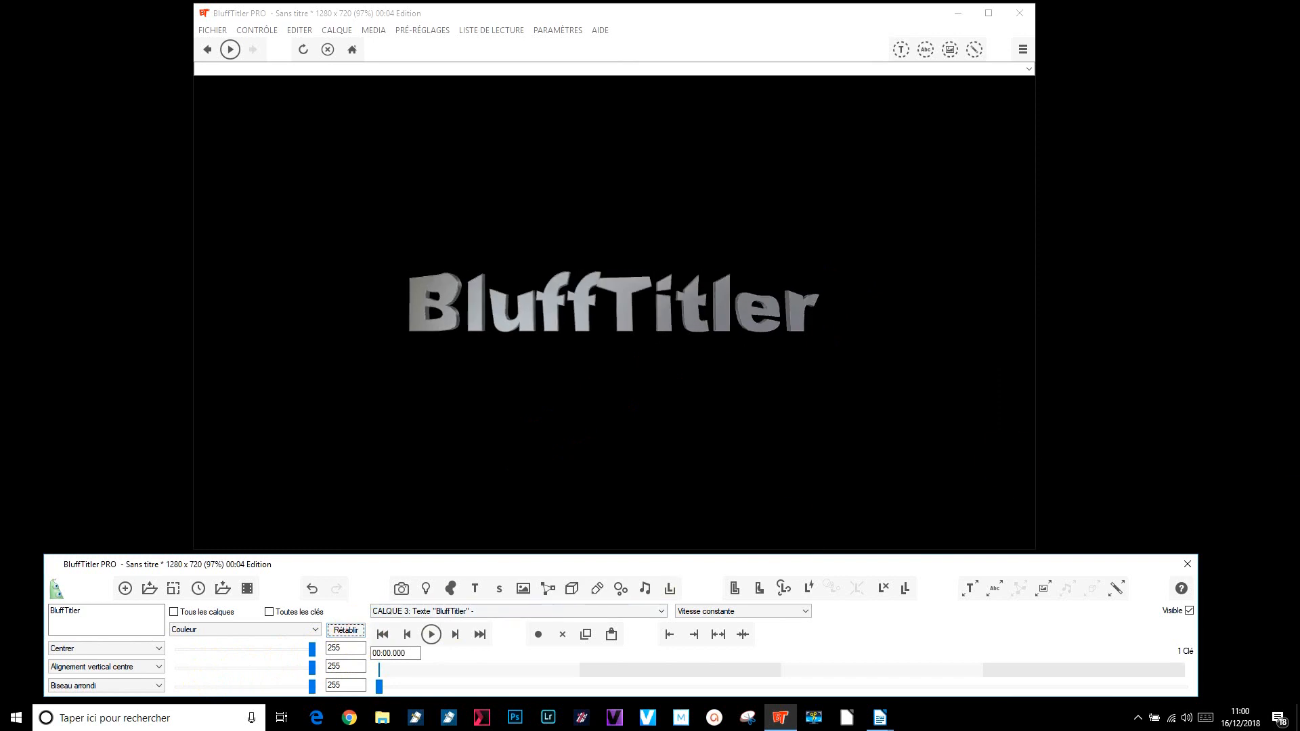
Step: Replace the text layer's Bubbler effect with the DancingFool effect
left_click(1117, 588)
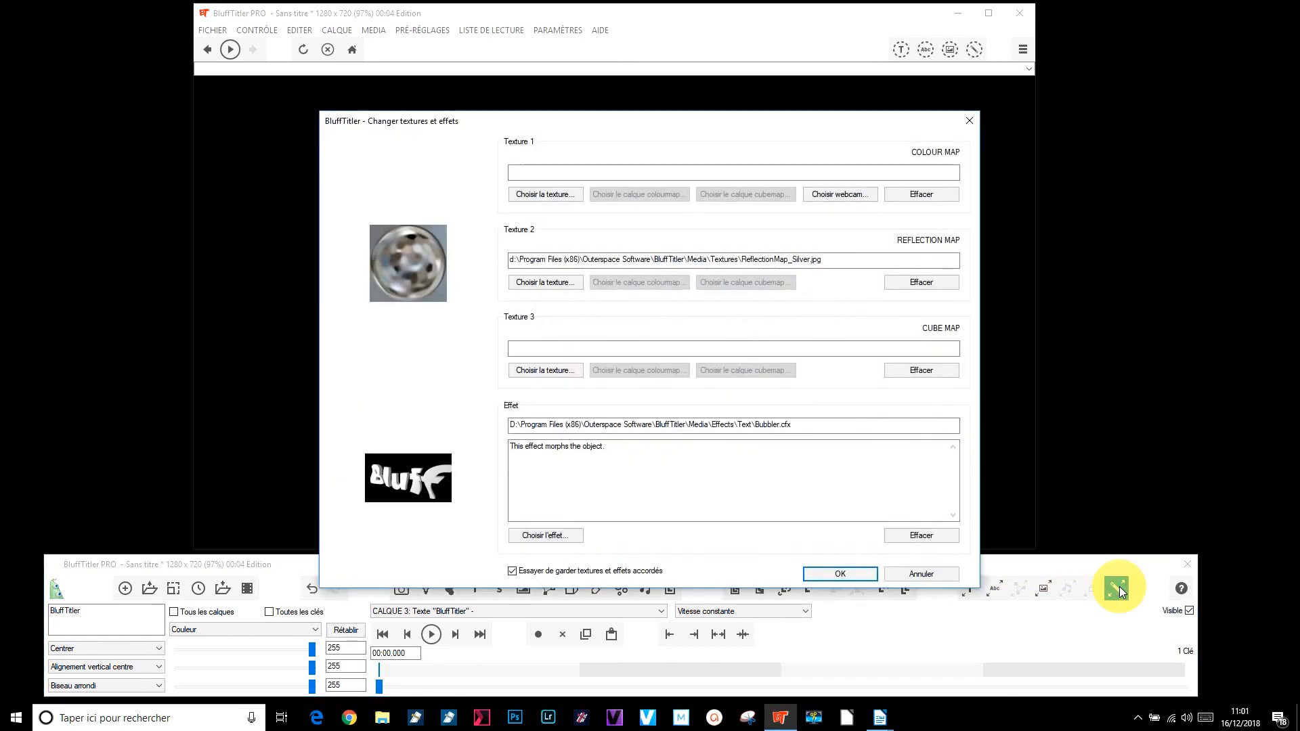
left_click(551, 535)
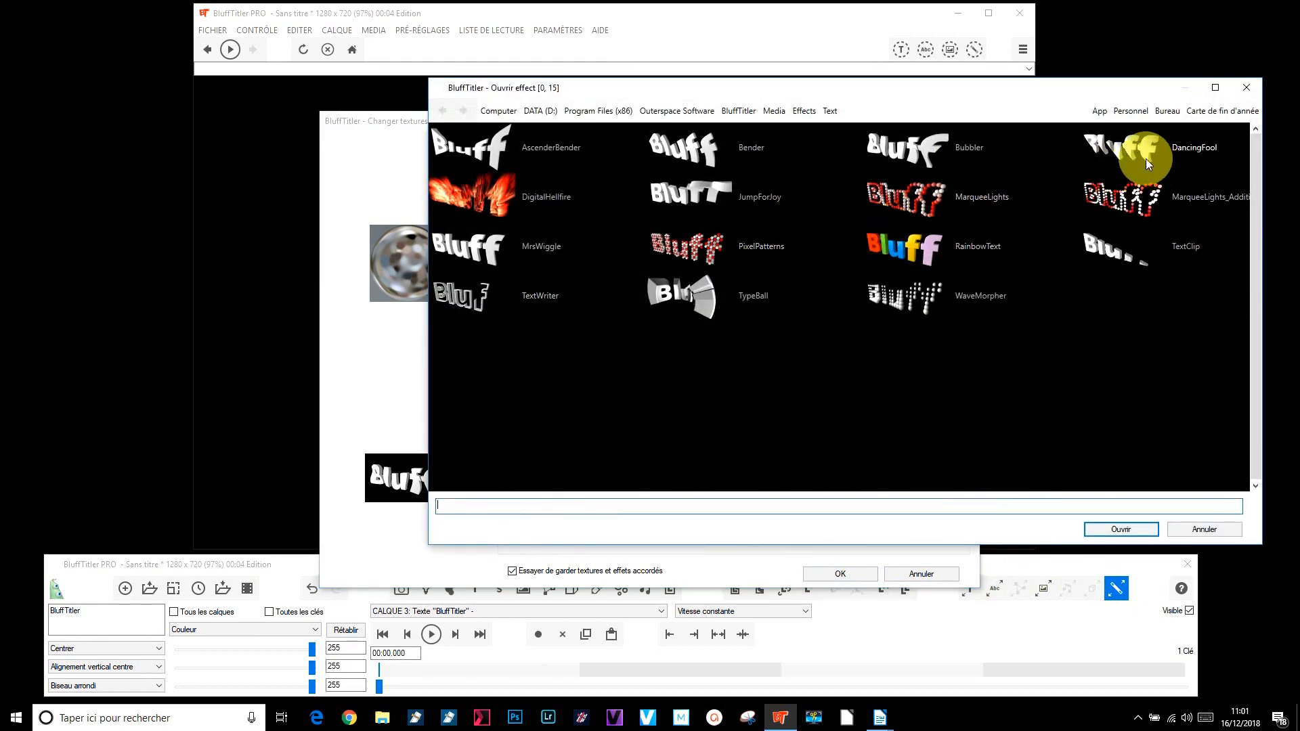
left_click(1128, 145)
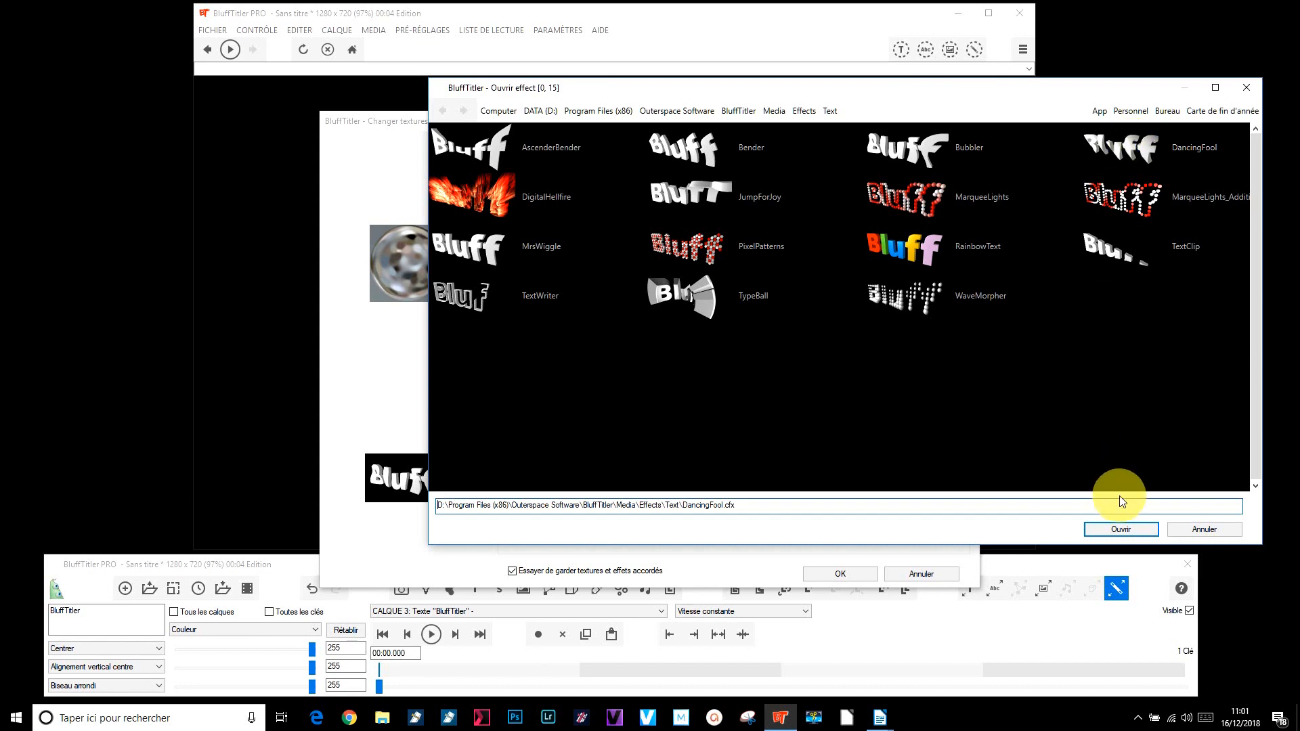
left_click(1120, 528)
left_click(846, 573)
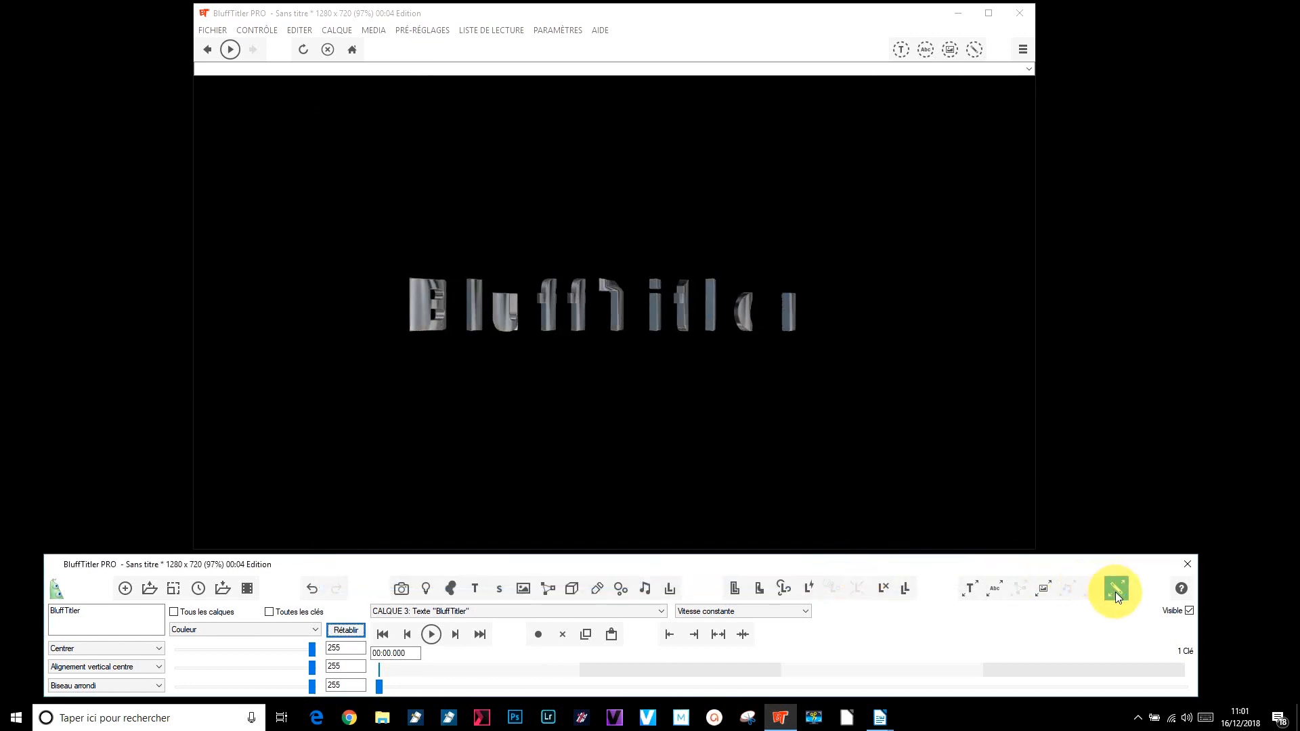
Step: Replace the Texture 2 reflection map with ReflectionMap_Gold.jpg from the Textures folder
left_click(1115, 591)
left_click(411, 281)
left_click_drag(972, 180, 972, 433)
left_click(840, 335)
left_click(985, 551)
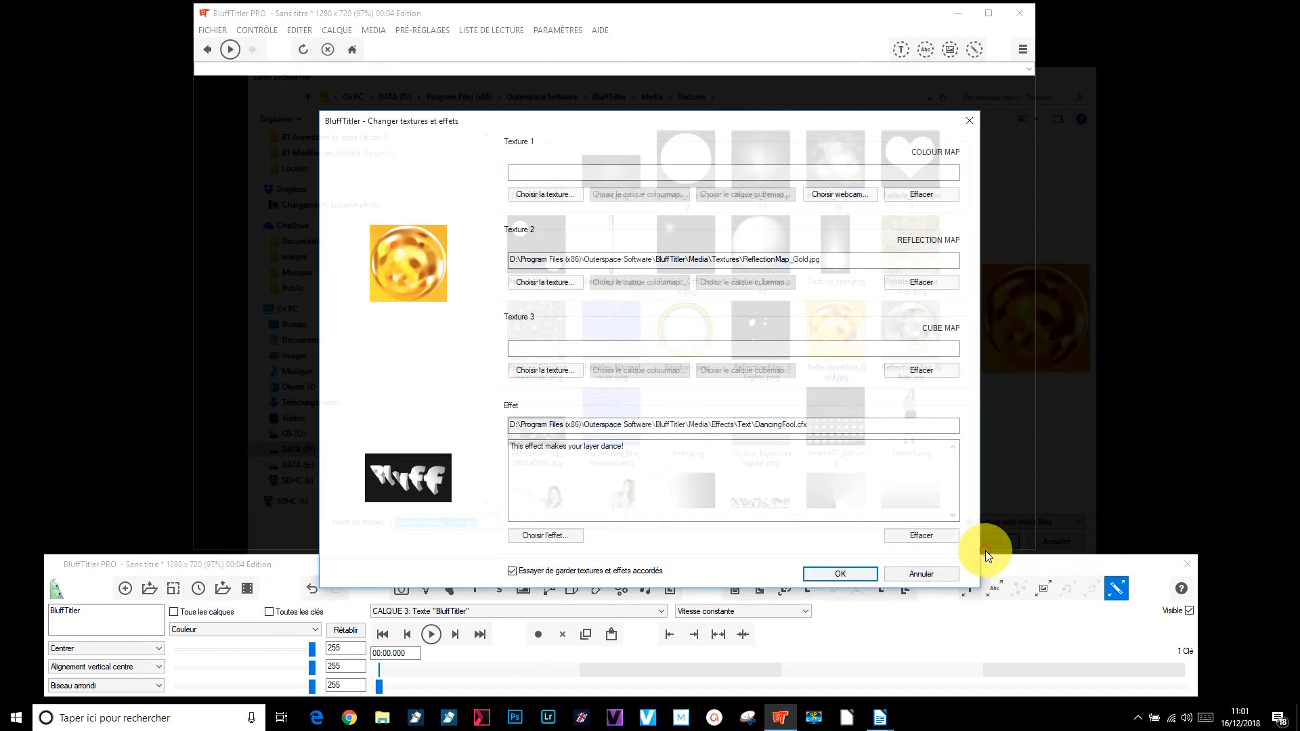
left_click(855, 574)
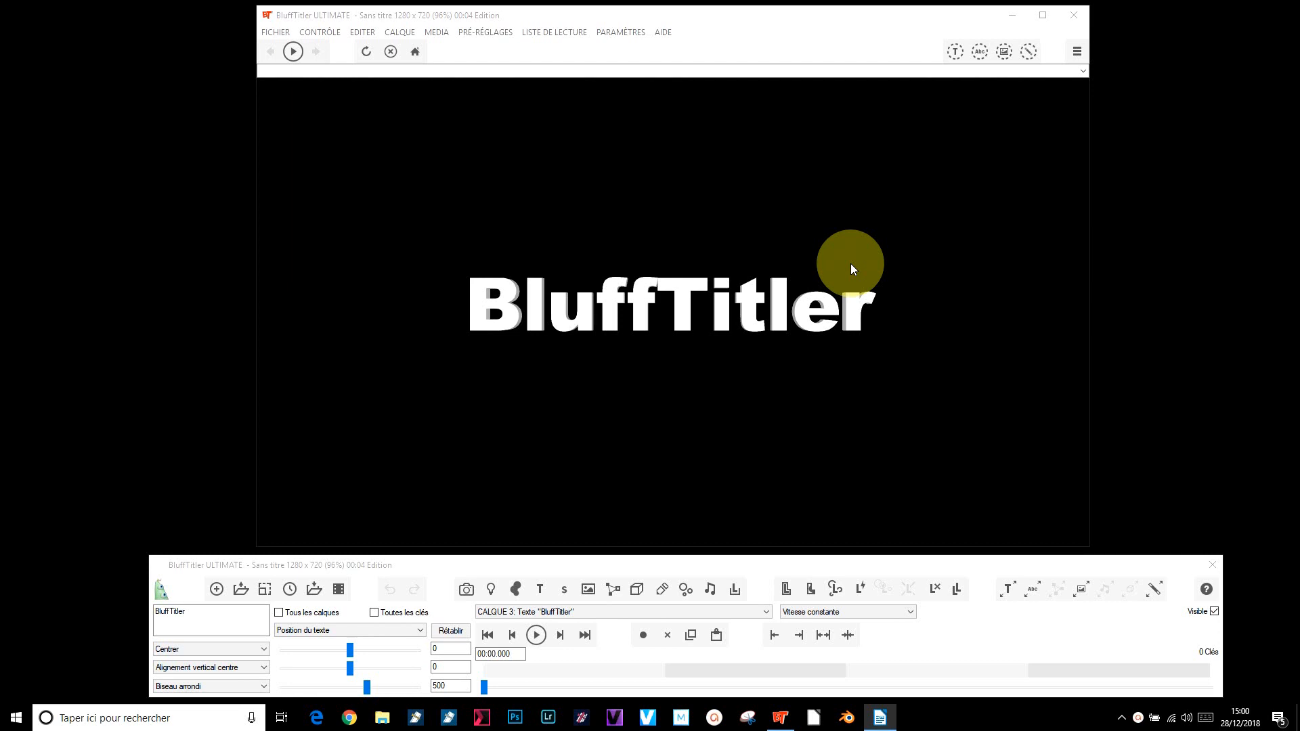
Step: Start a new show and replace its default text with "Je tape les lettres"
left_click(217, 590)
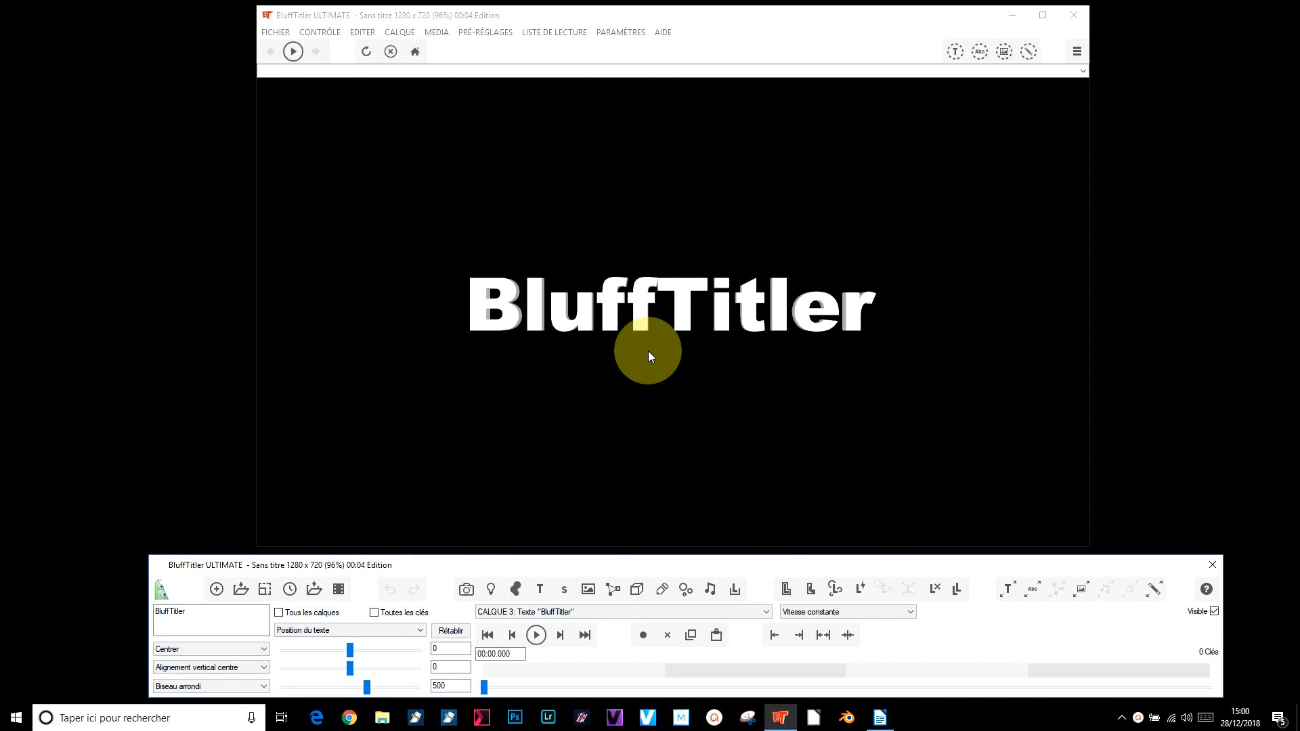
double_click(173, 612)
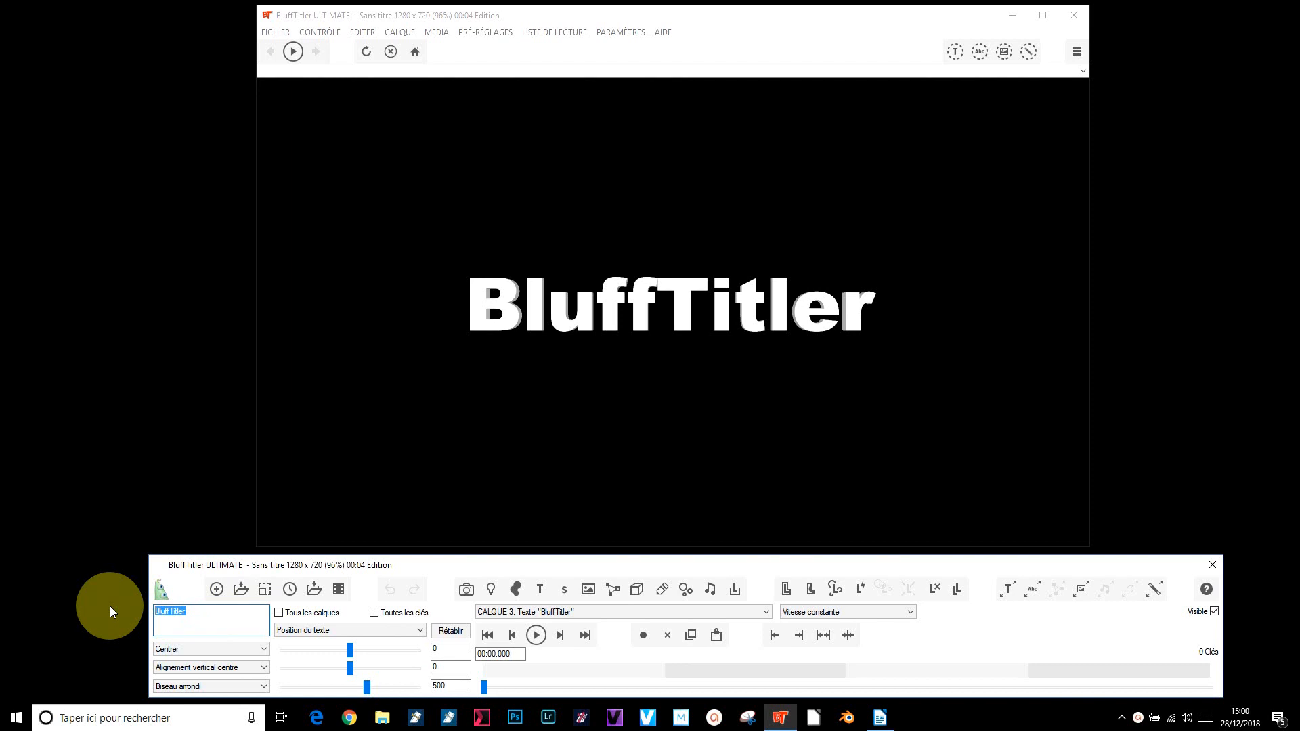
type("J")
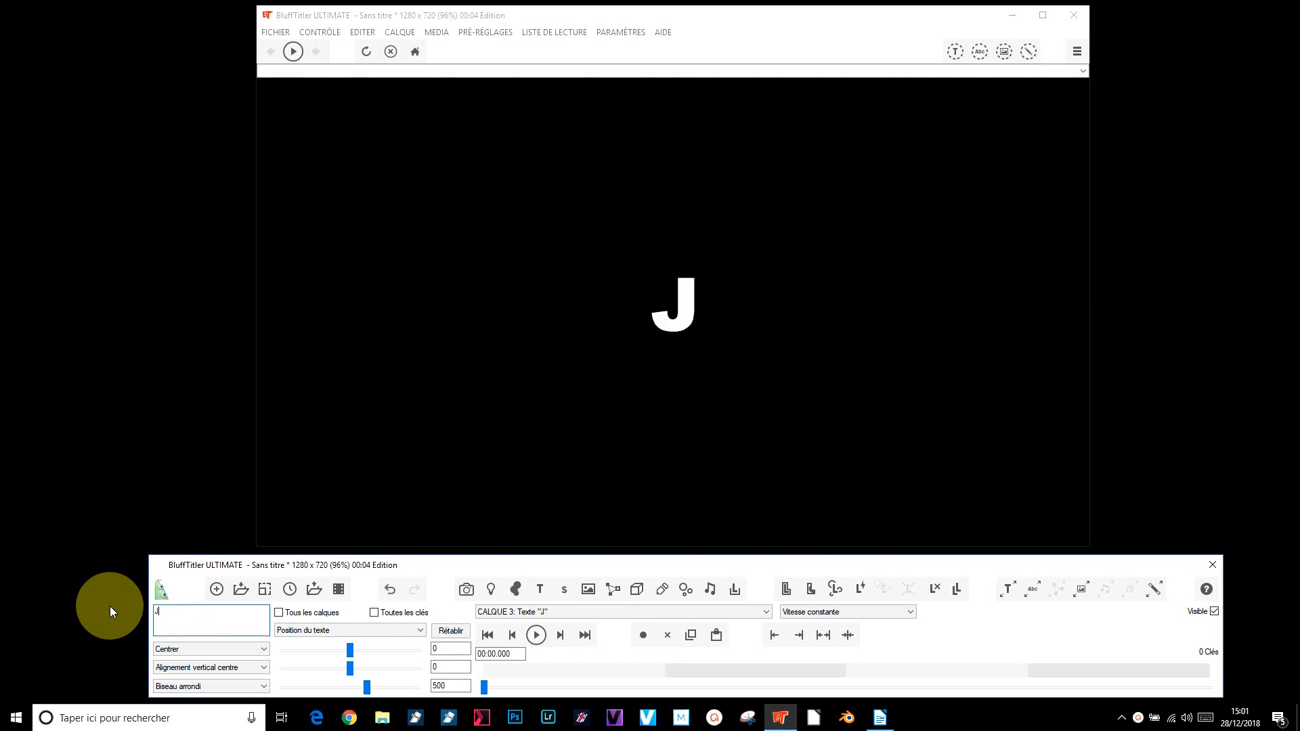
type("e tape l")
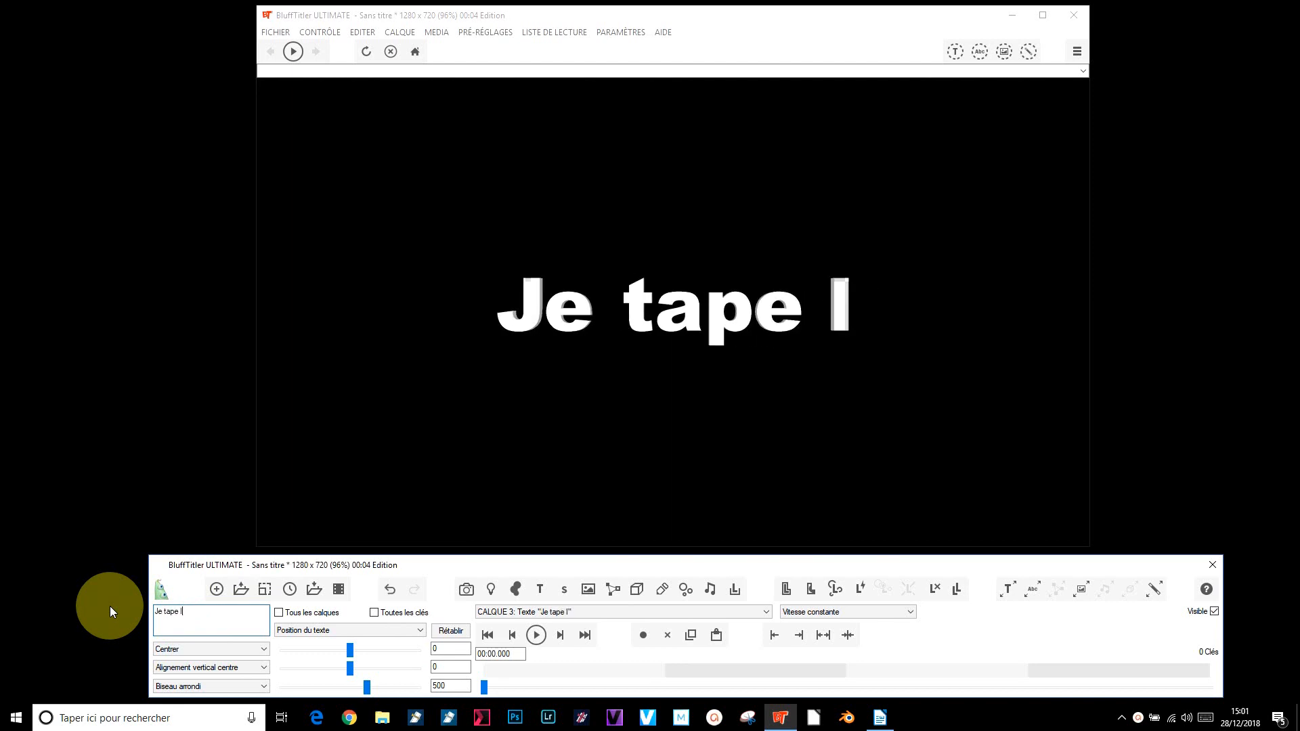
type("es le")
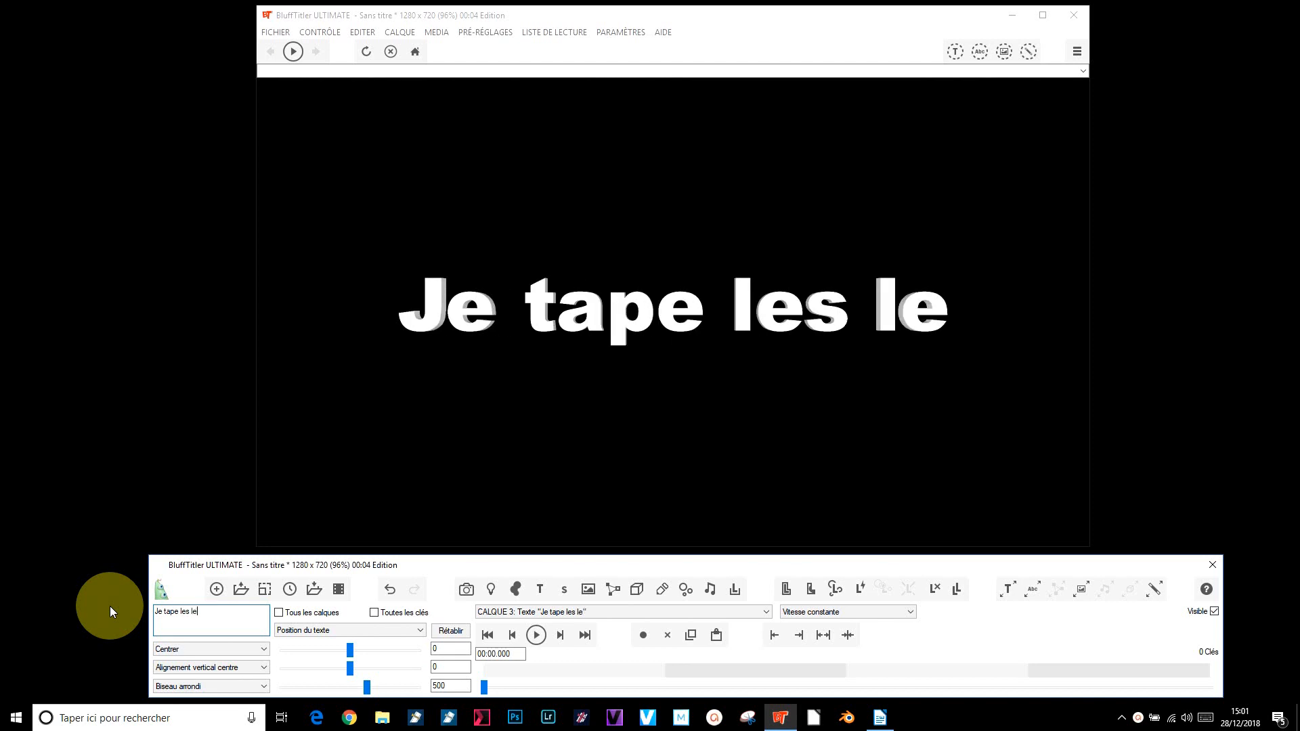
type("ttres")
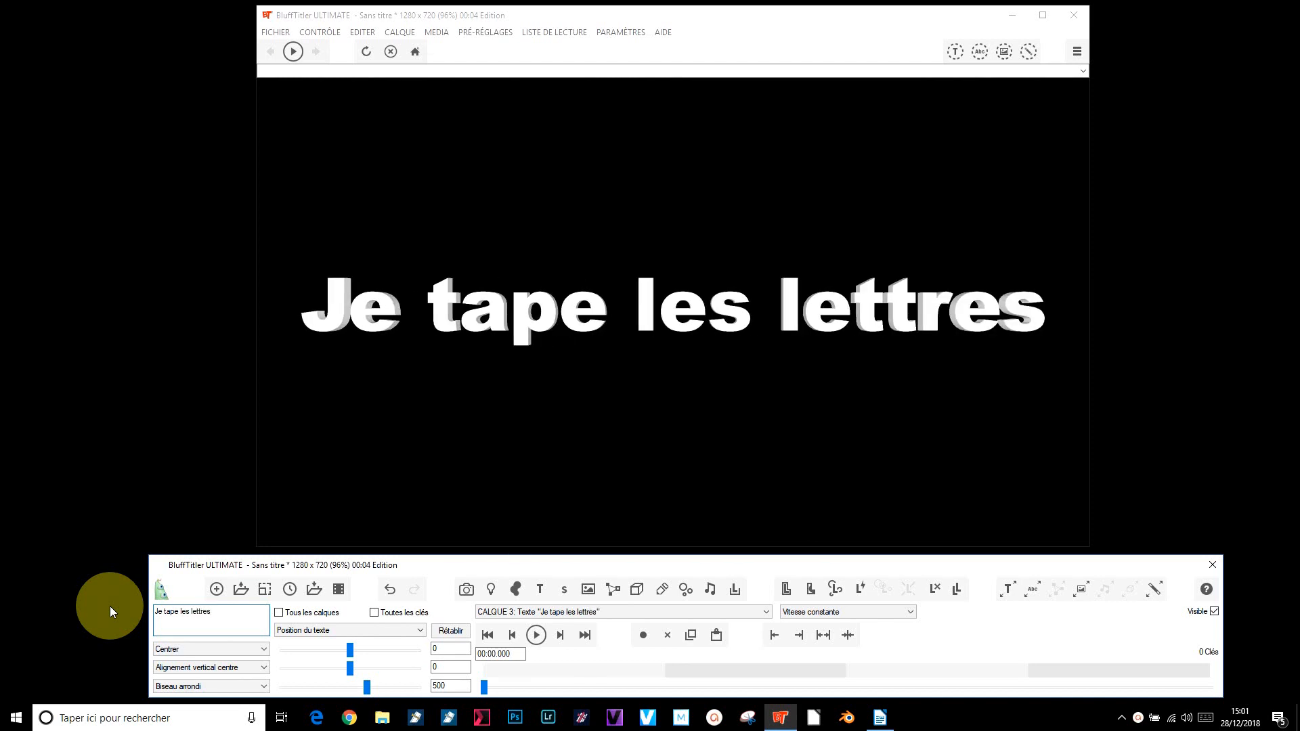
Step: Animate the text's Machine à écrire property from 0 at the start to 1 at 4 seconds, and play the animation
left_click(344, 631)
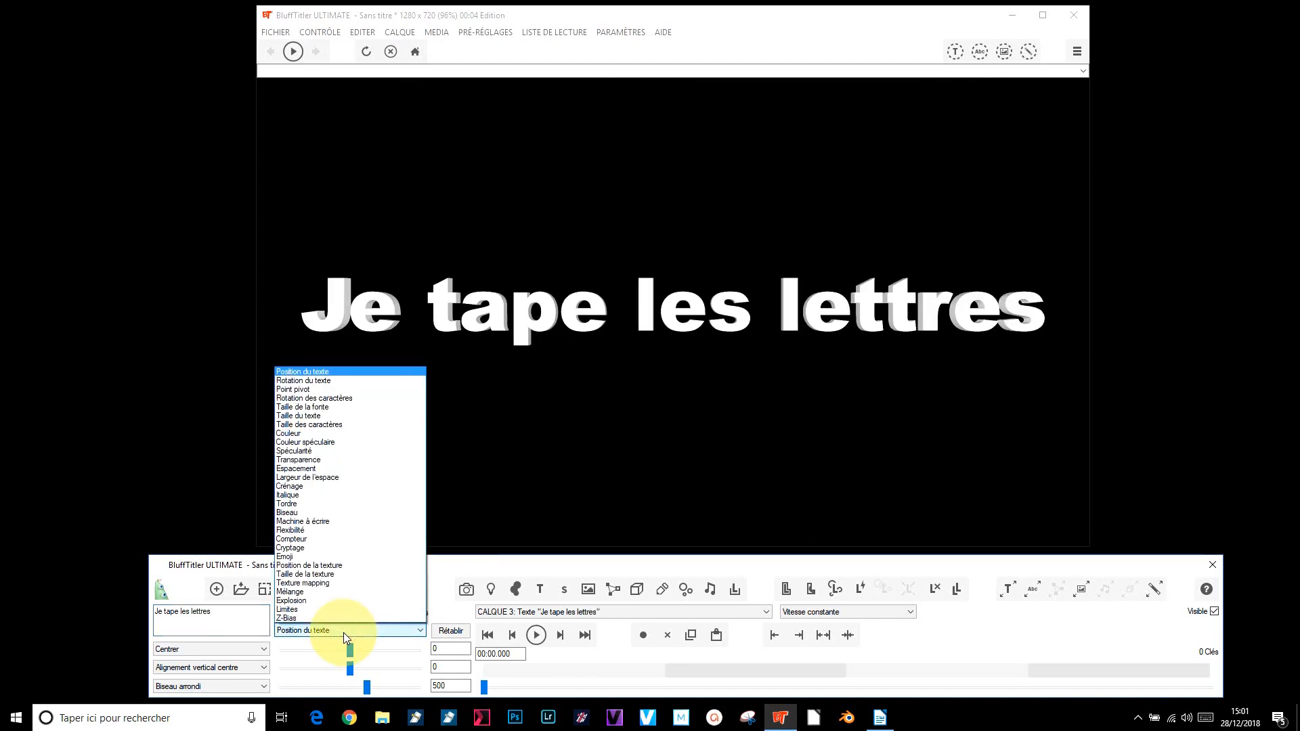
left_click(330, 523)
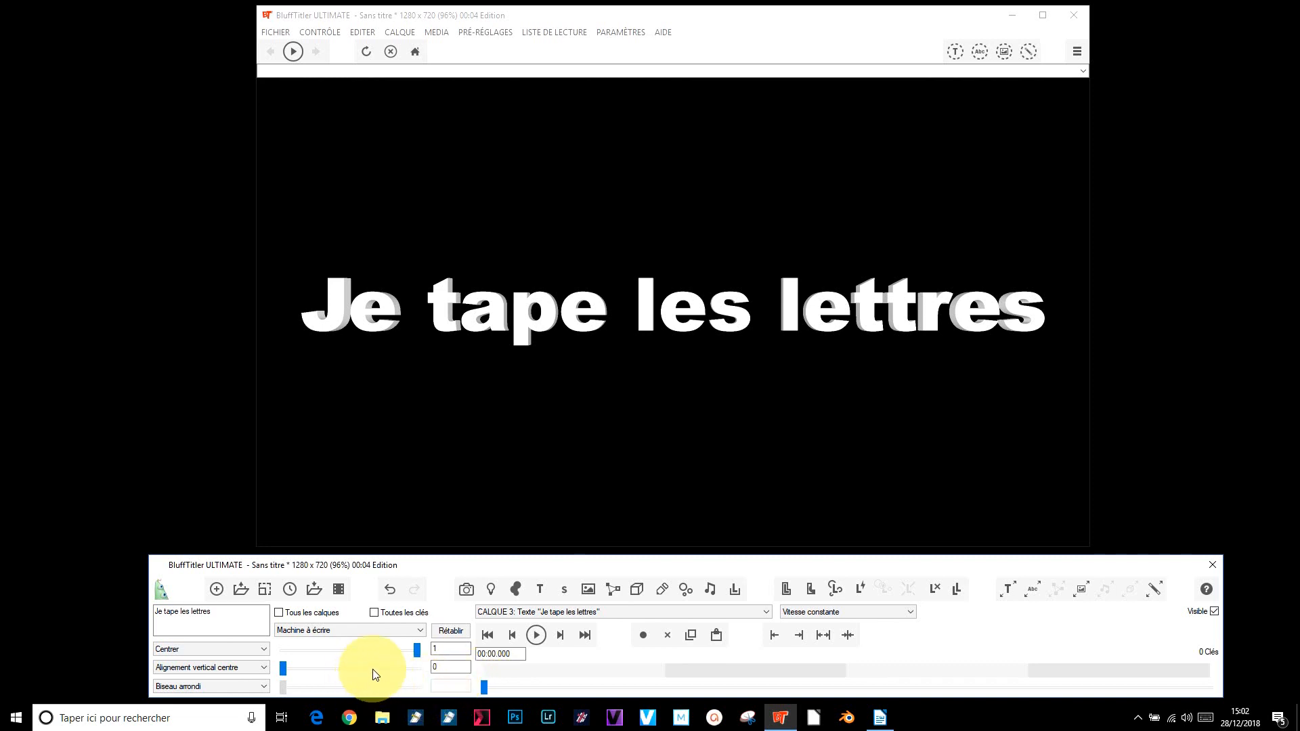
left_click_drag(415, 654, 283, 650)
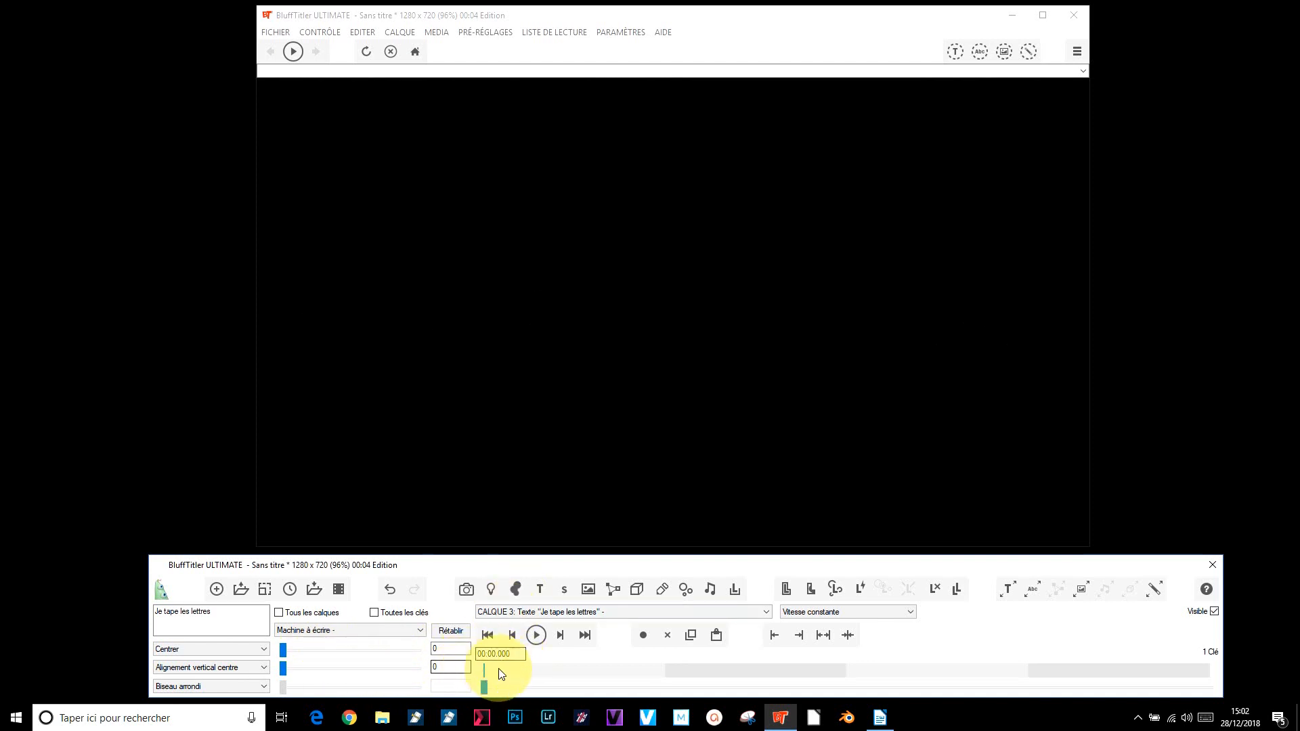
left_click(583, 636)
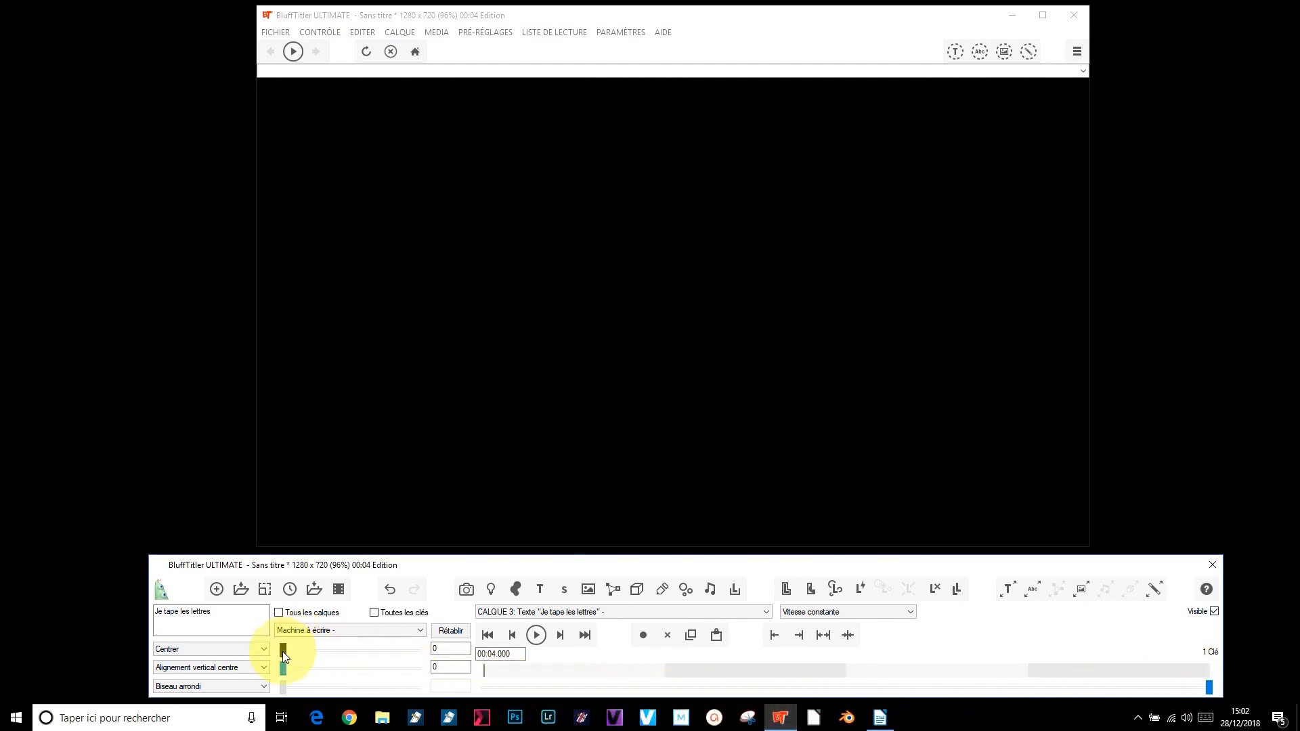
left_click_drag(282, 651, 446, 675)
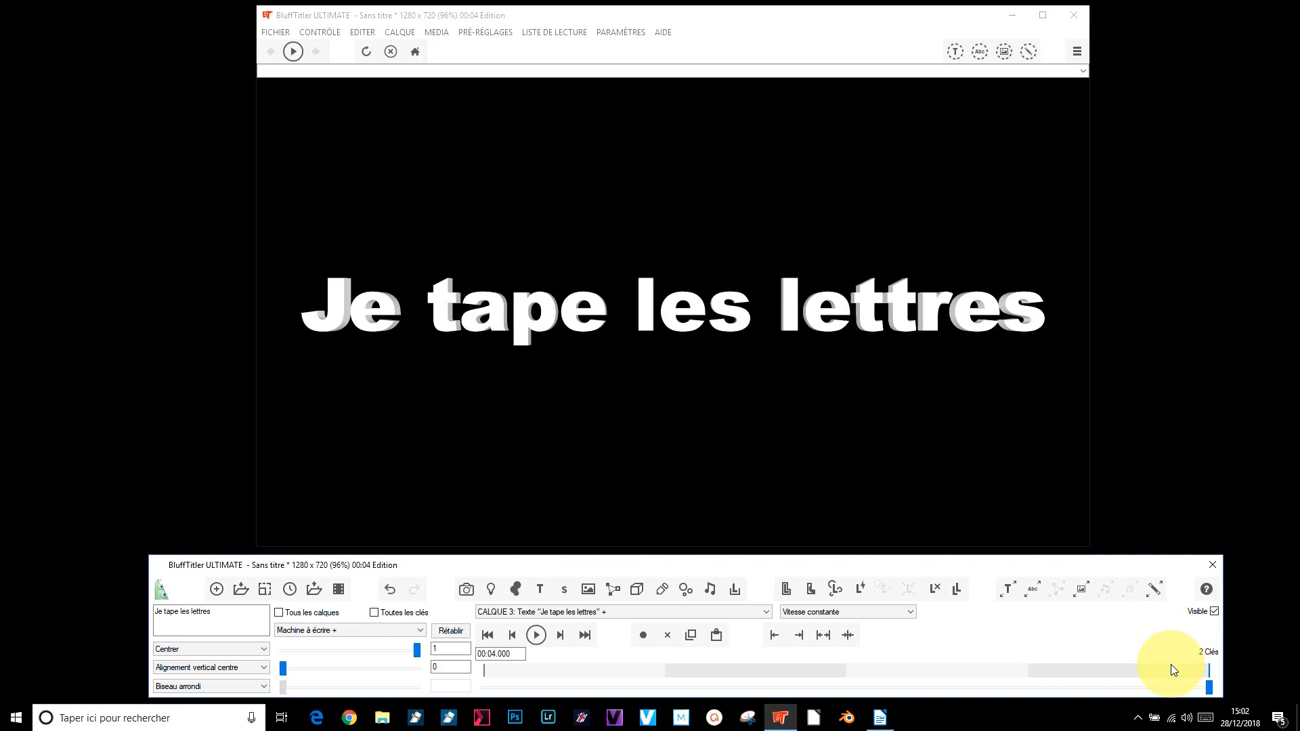
left_click(536, 637)
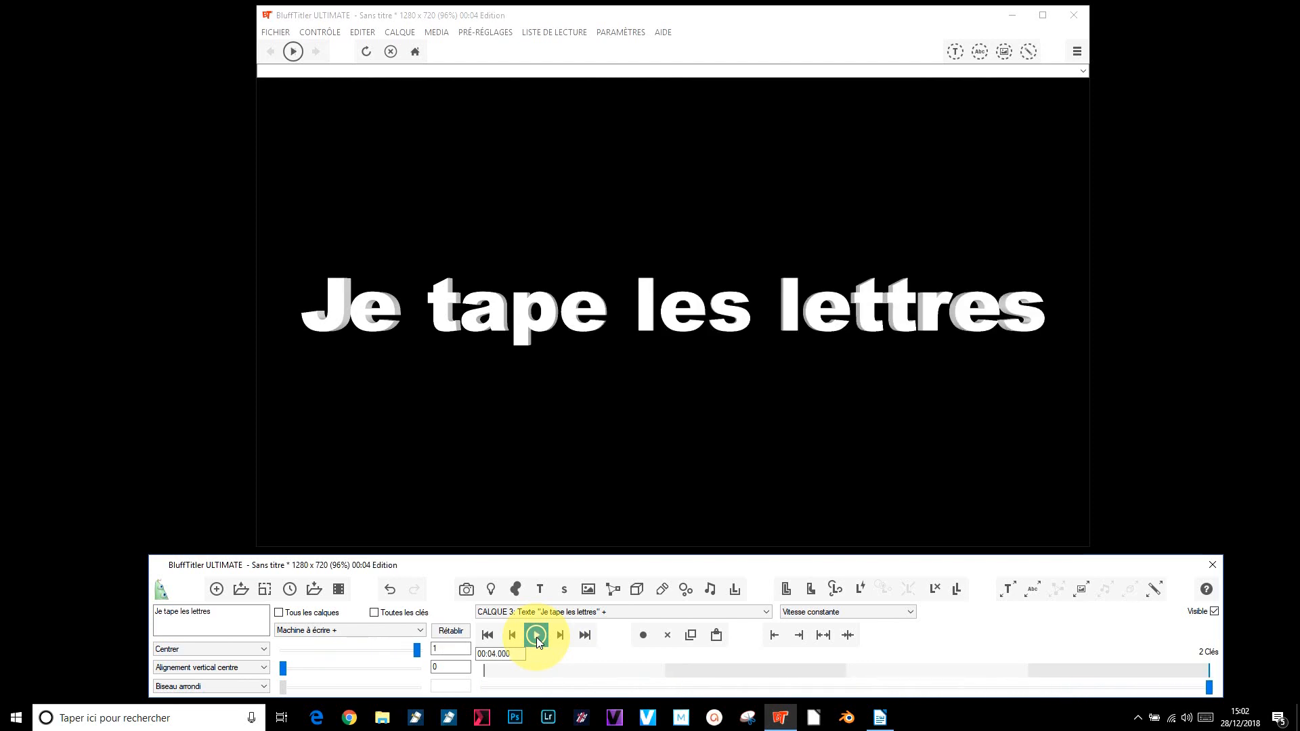
Step: Move the final typewriter keyframe back to about 2 seconds and replay the animation from the start
left_click_drag(1208, 670, 1052, 677)
left_click(874, 673)
left_click_drag(850, 672, 844, 671)
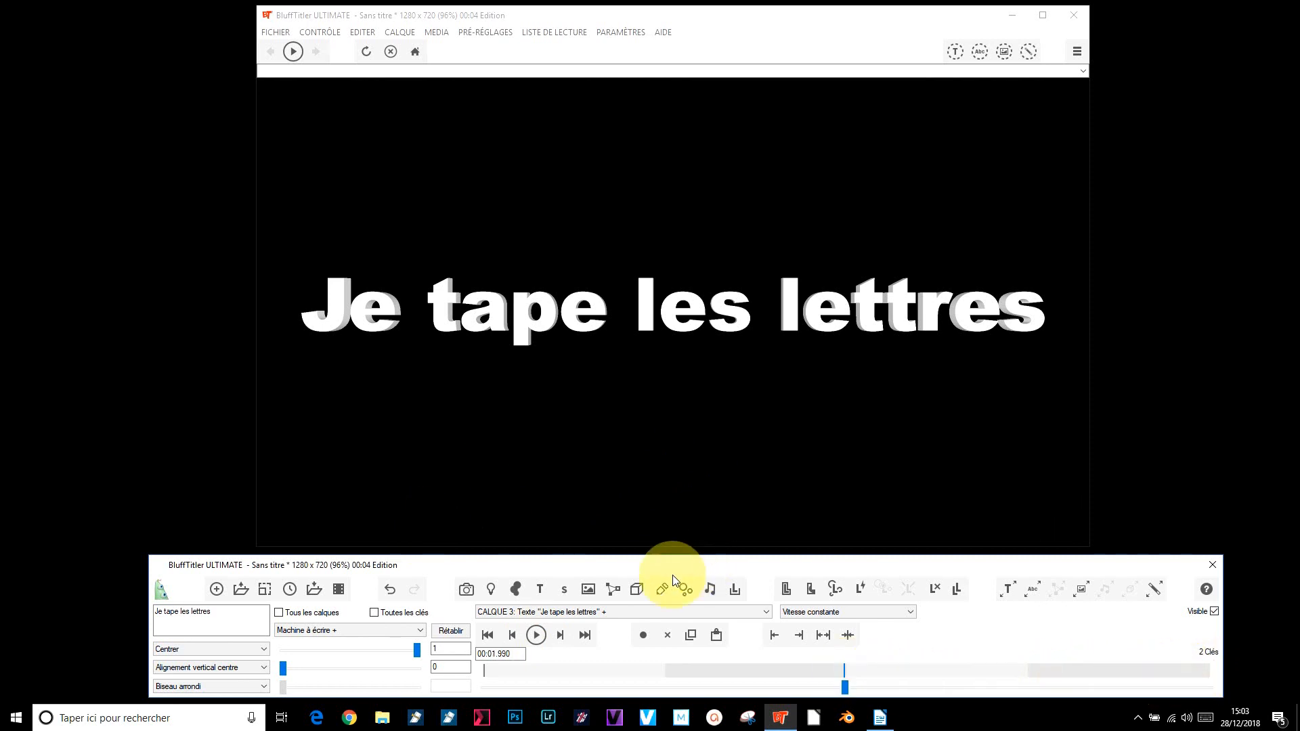
left_click(488, 638)
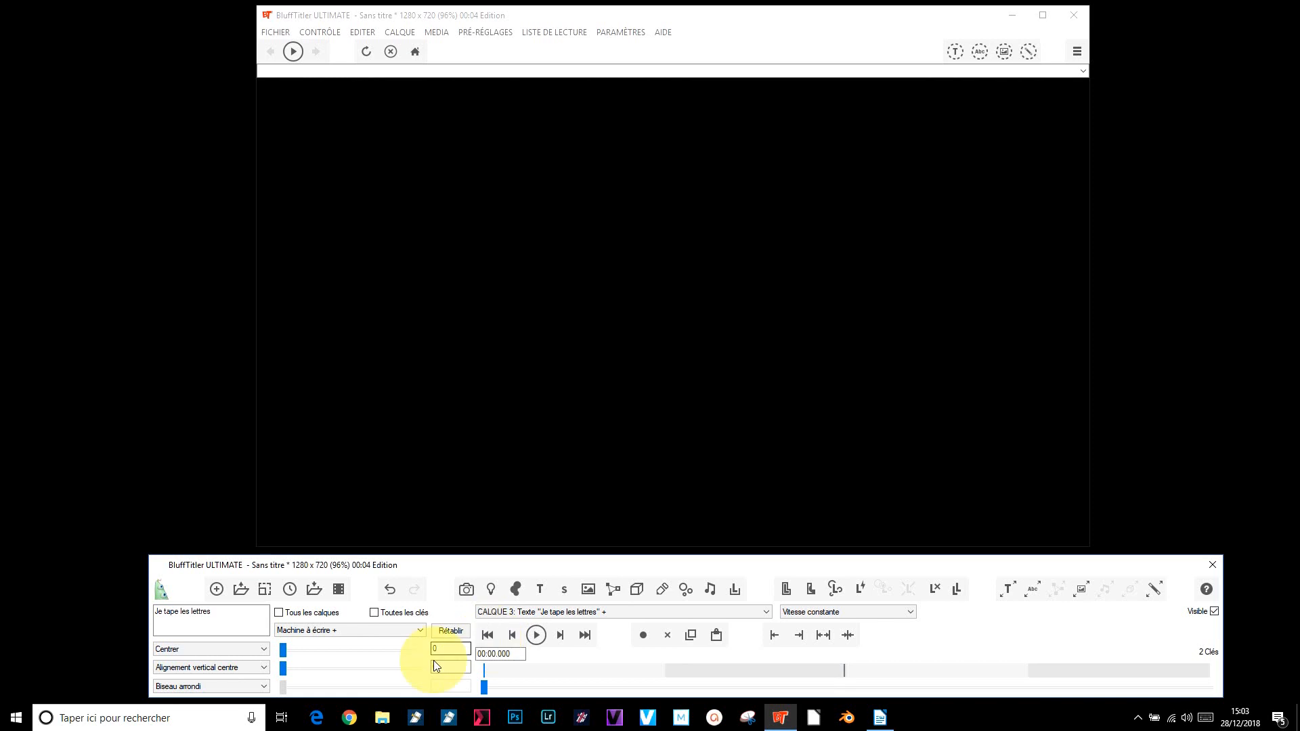
left_click(533, 639)
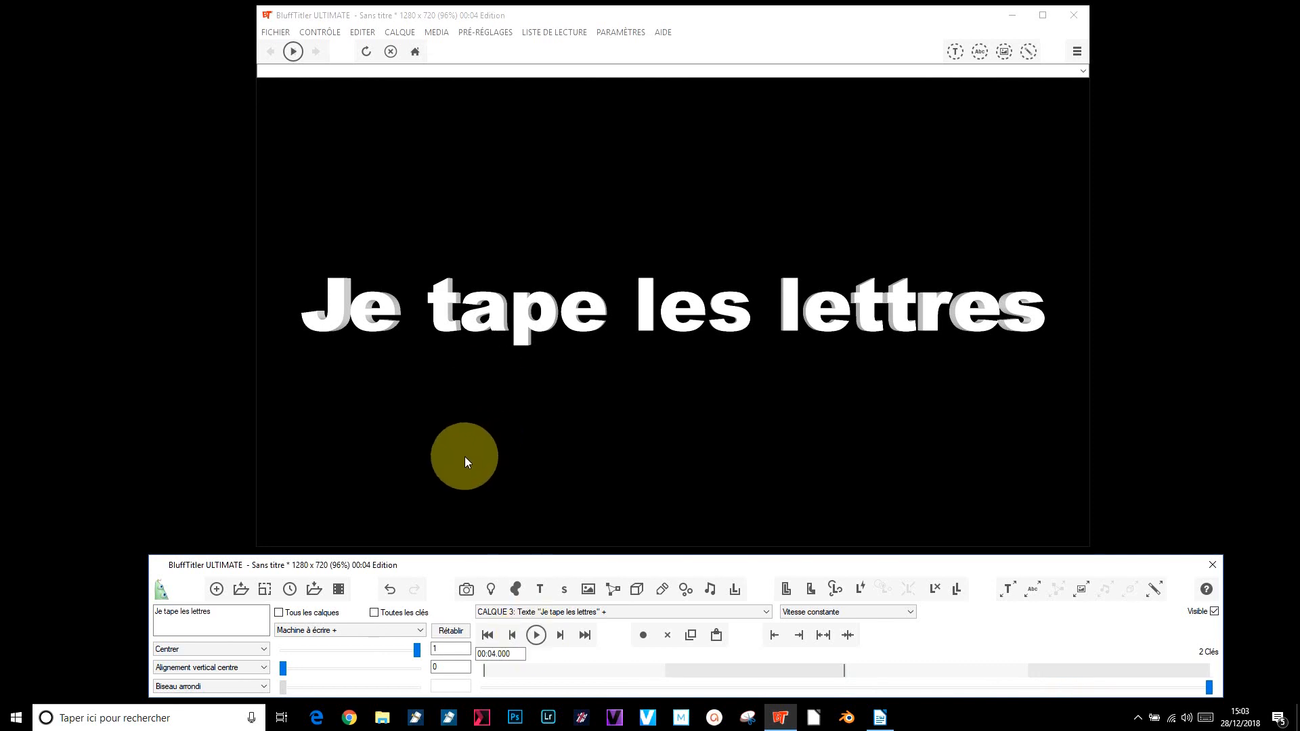
Step: Extend the show's total duration to 6 seconds by adding time at the end
left_click(289, 591)
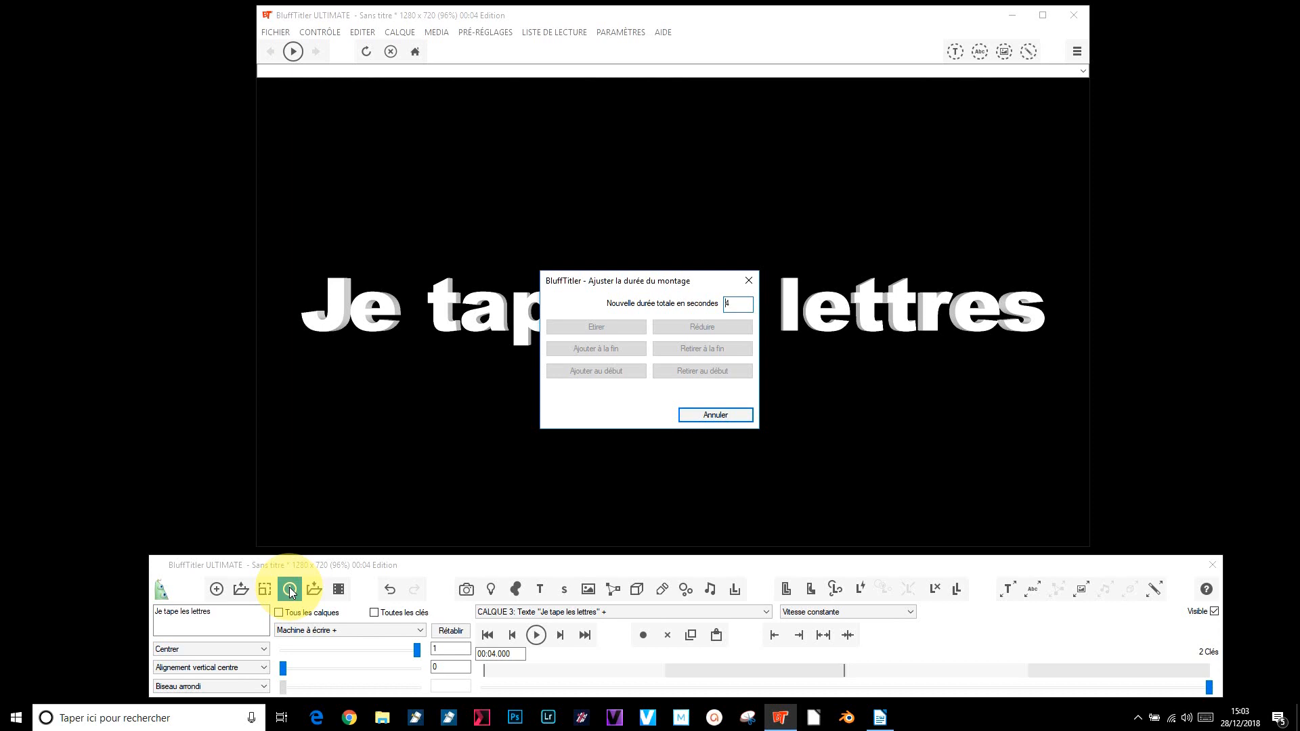
double_click(735, 304)
type("6")
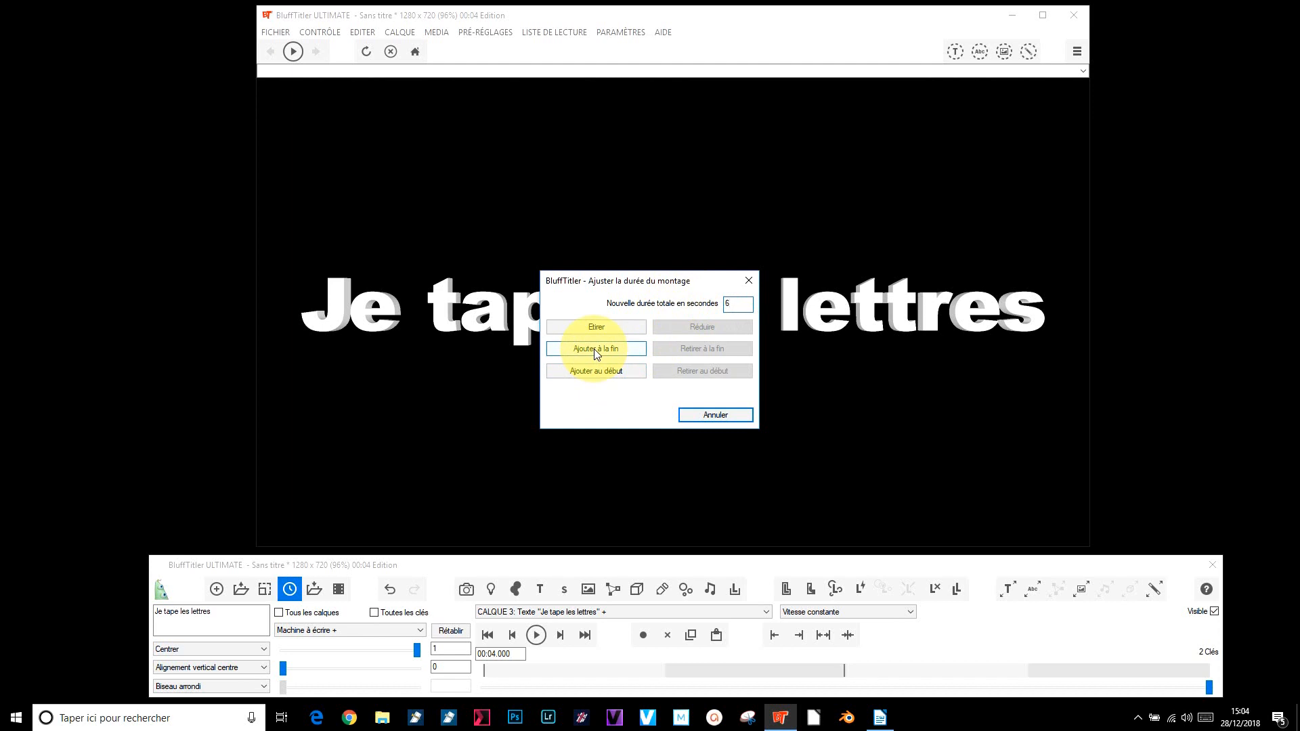
left_click(595, 350)
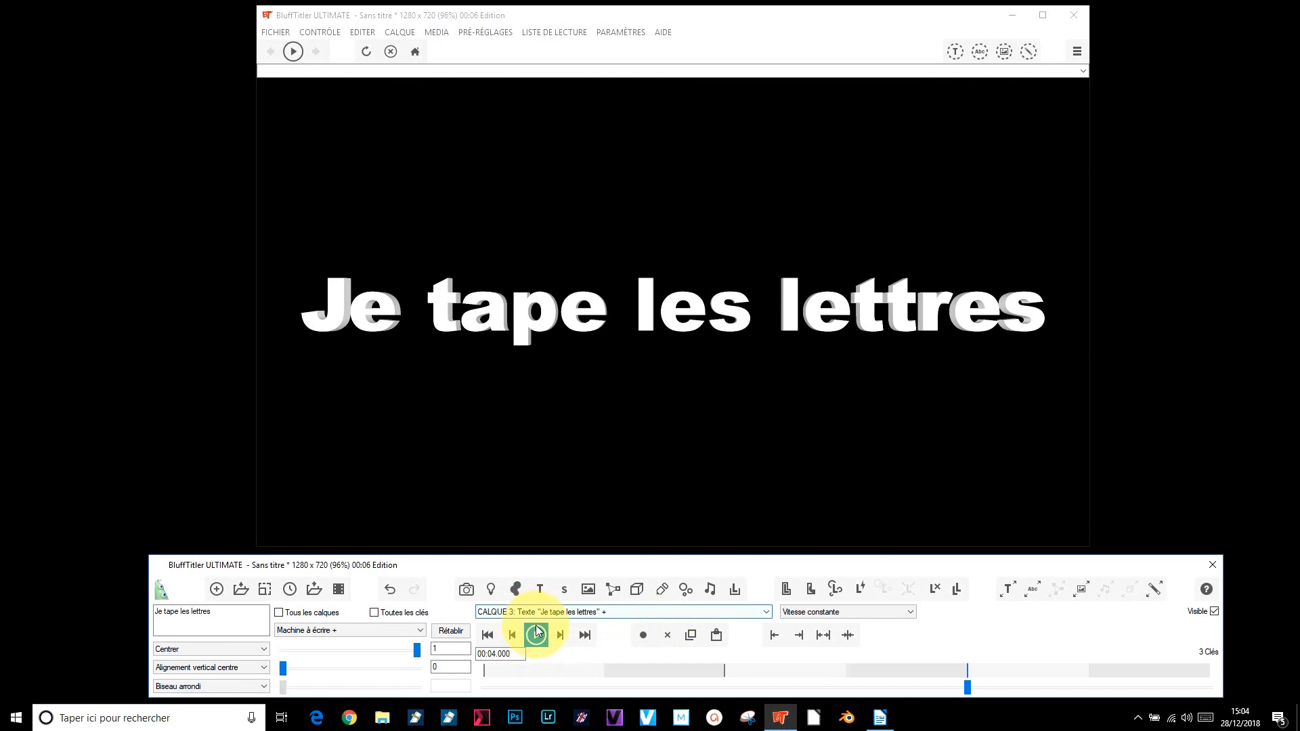
Step: Add a typewriter keyframe with its first value at 0 at 6 seconds, and play the animation
left_click(585, 635)
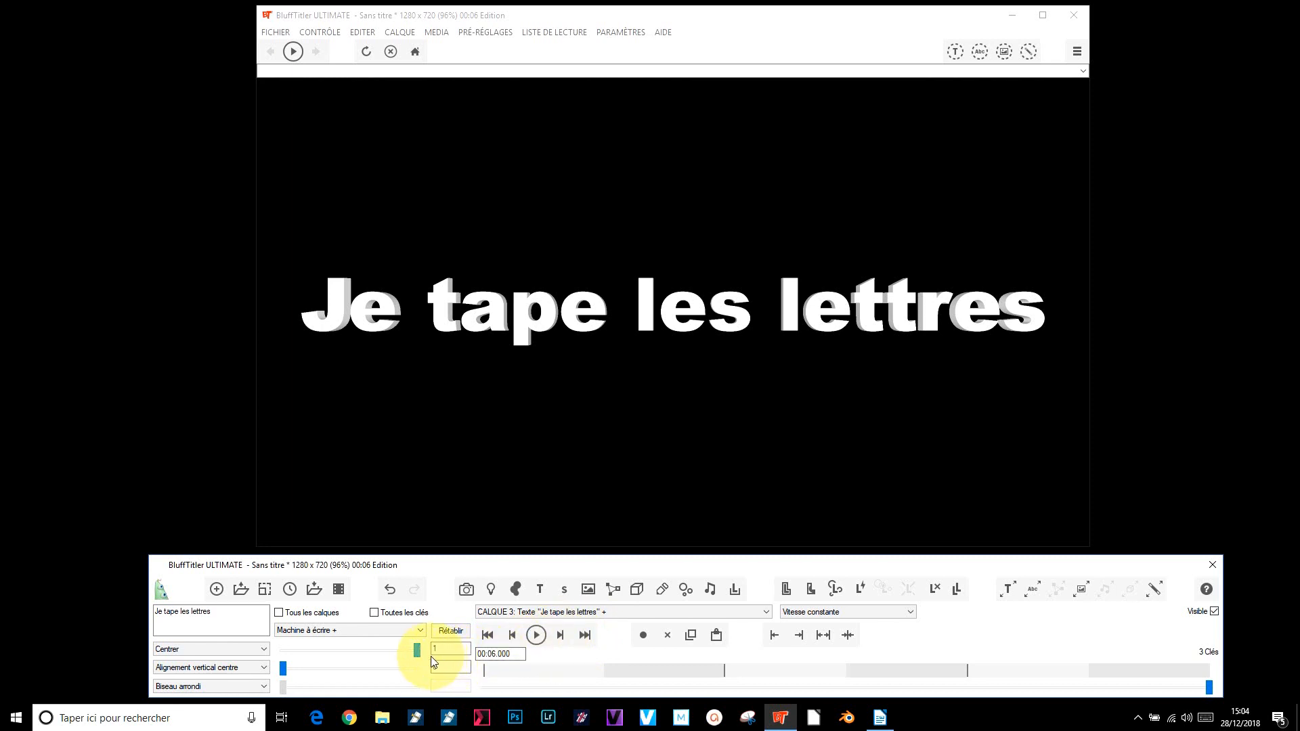
left_click_drag(416, 650, 270, 654)
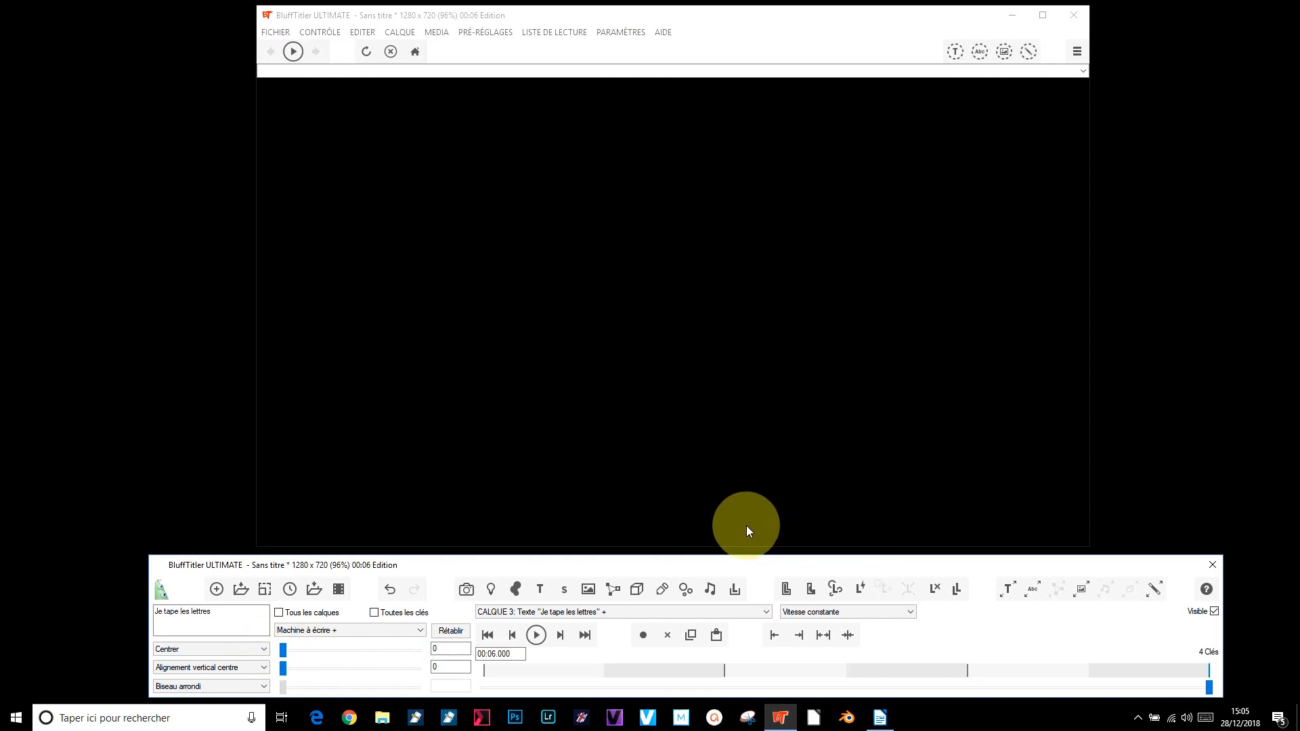
left_click(536, 636)
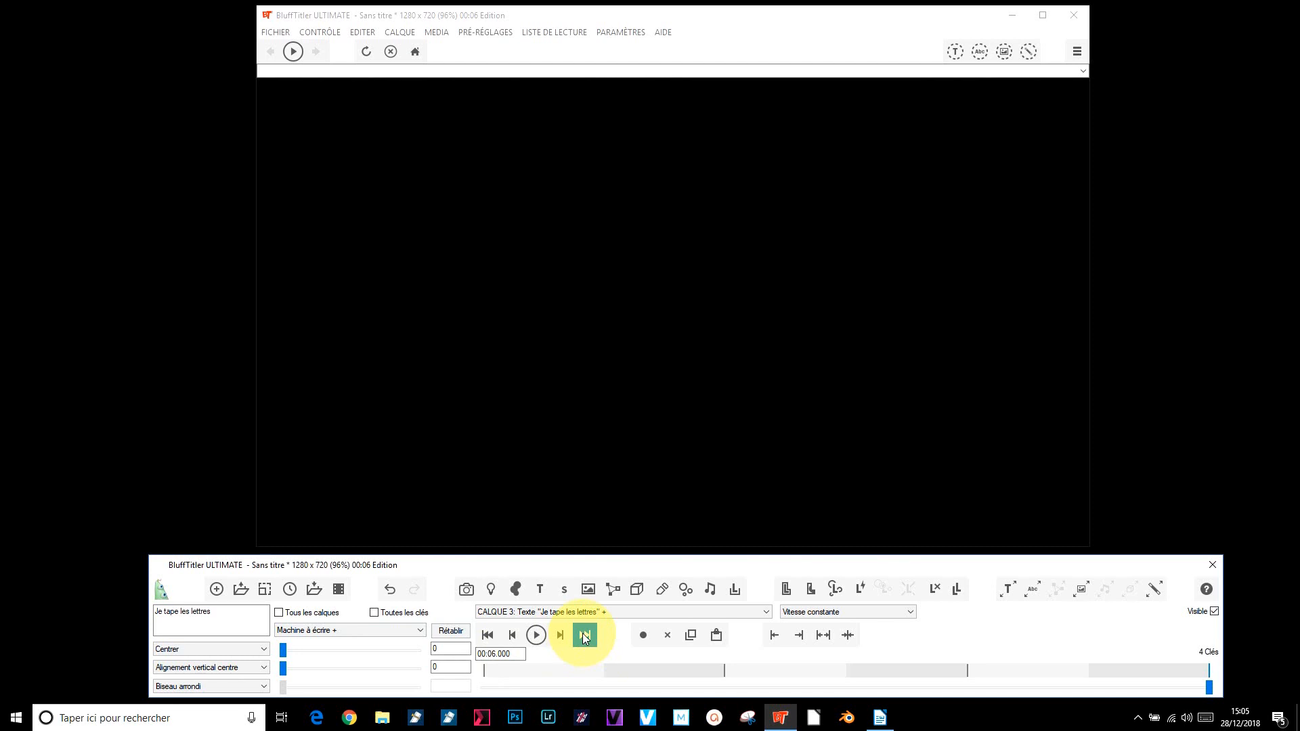
Step: Set both Machine à écrire values to 1 at the 6-second keyframe and play the animation
left_click_drag(284, 652, 416, 650)
left_click_drag(284, 670, 444, 668)
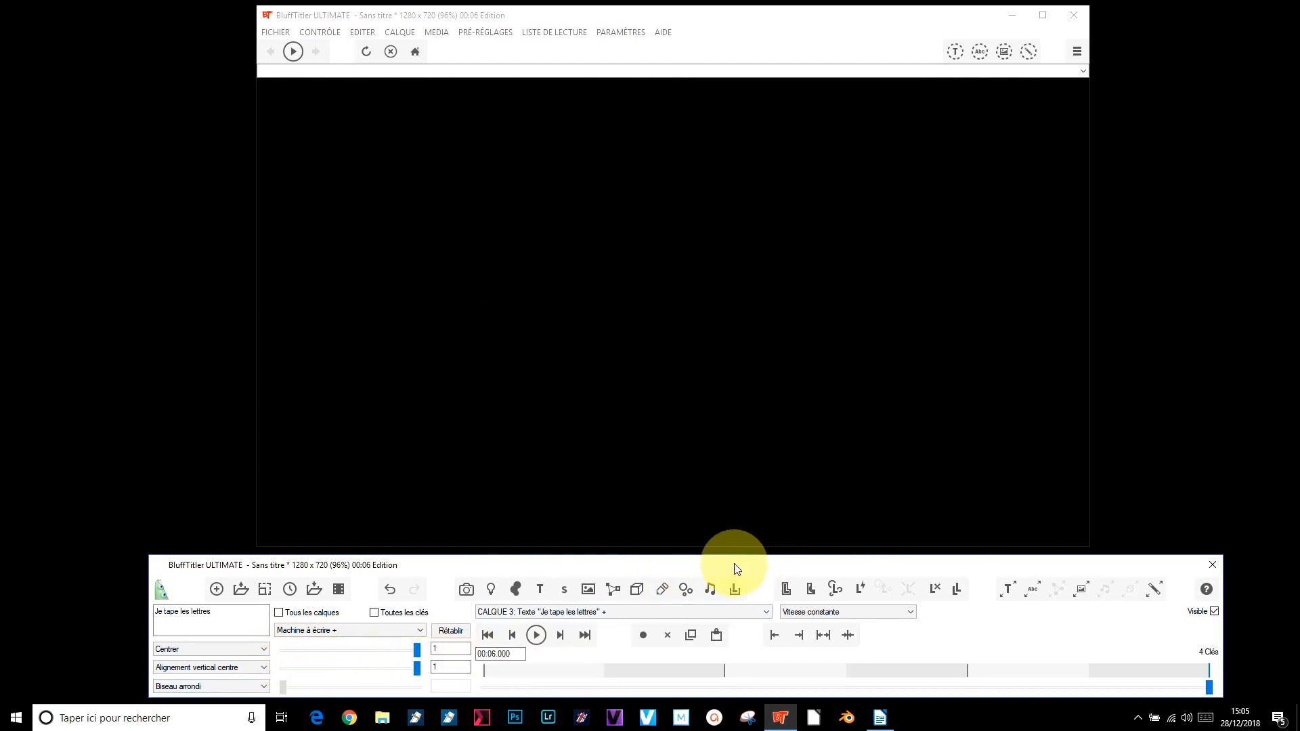
left_click(539, 640)
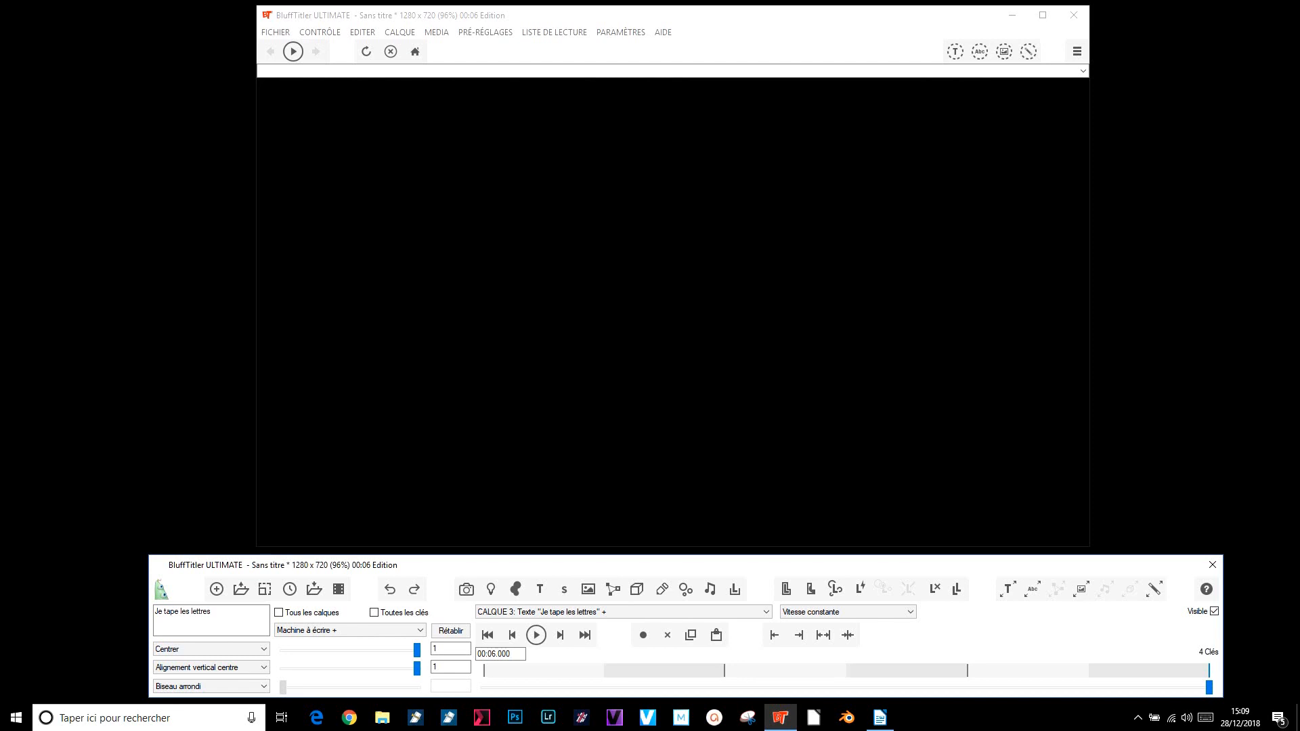
Step: Extend the show's total duration to 8 seconds by adding time at the end
left_click(291, 590)
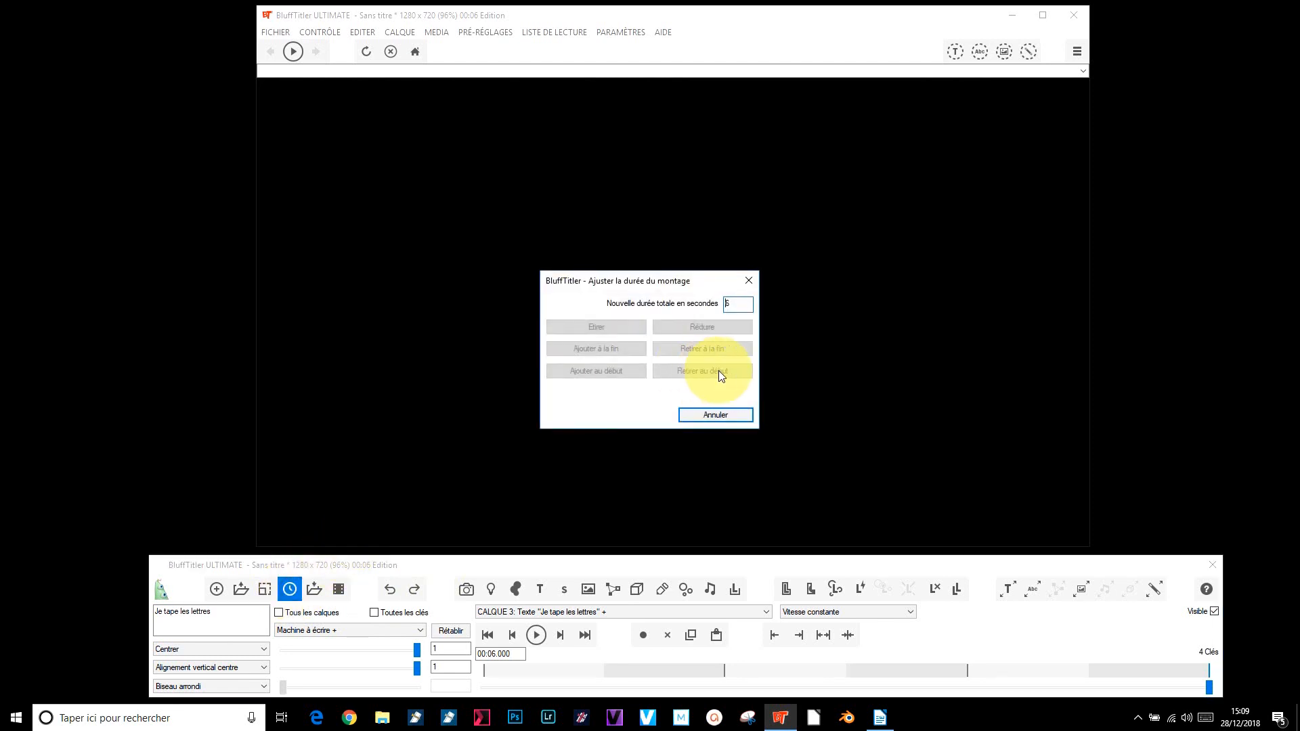
left_click_drag(738, 300, 696, 300)
type("8")
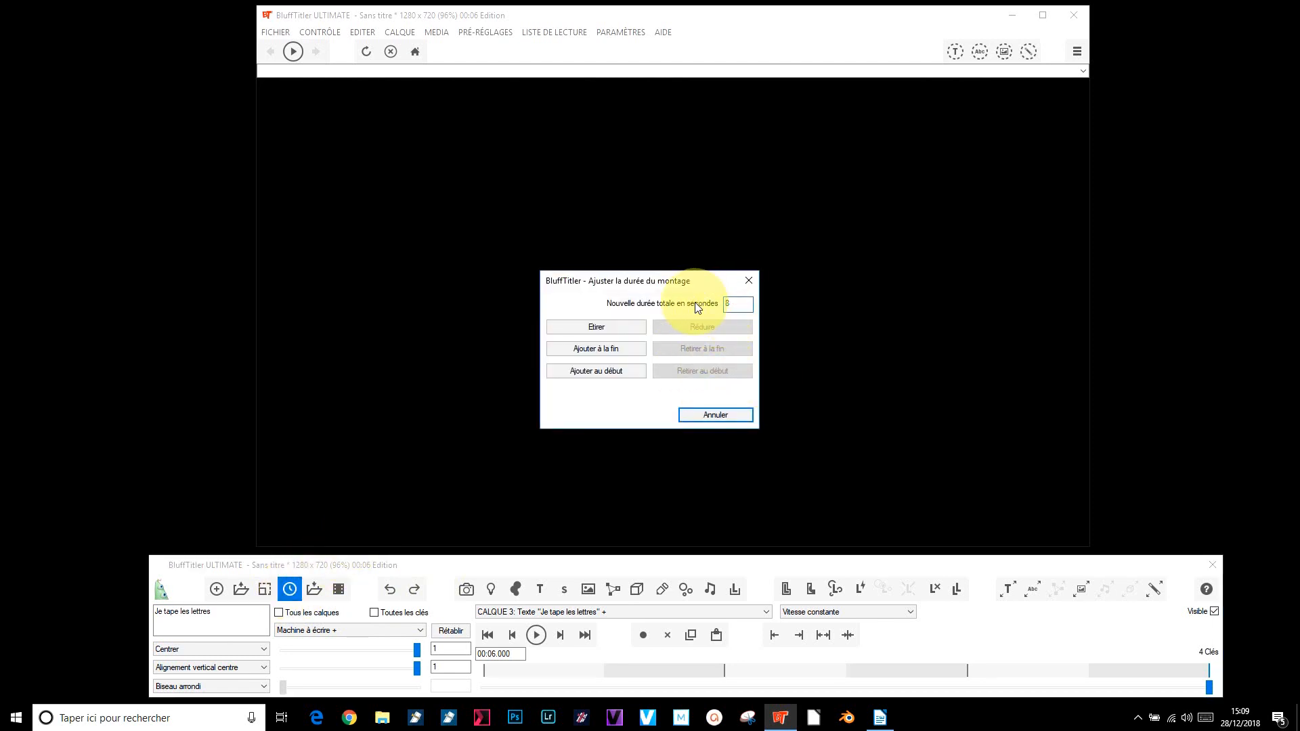
left_click(572, 350)
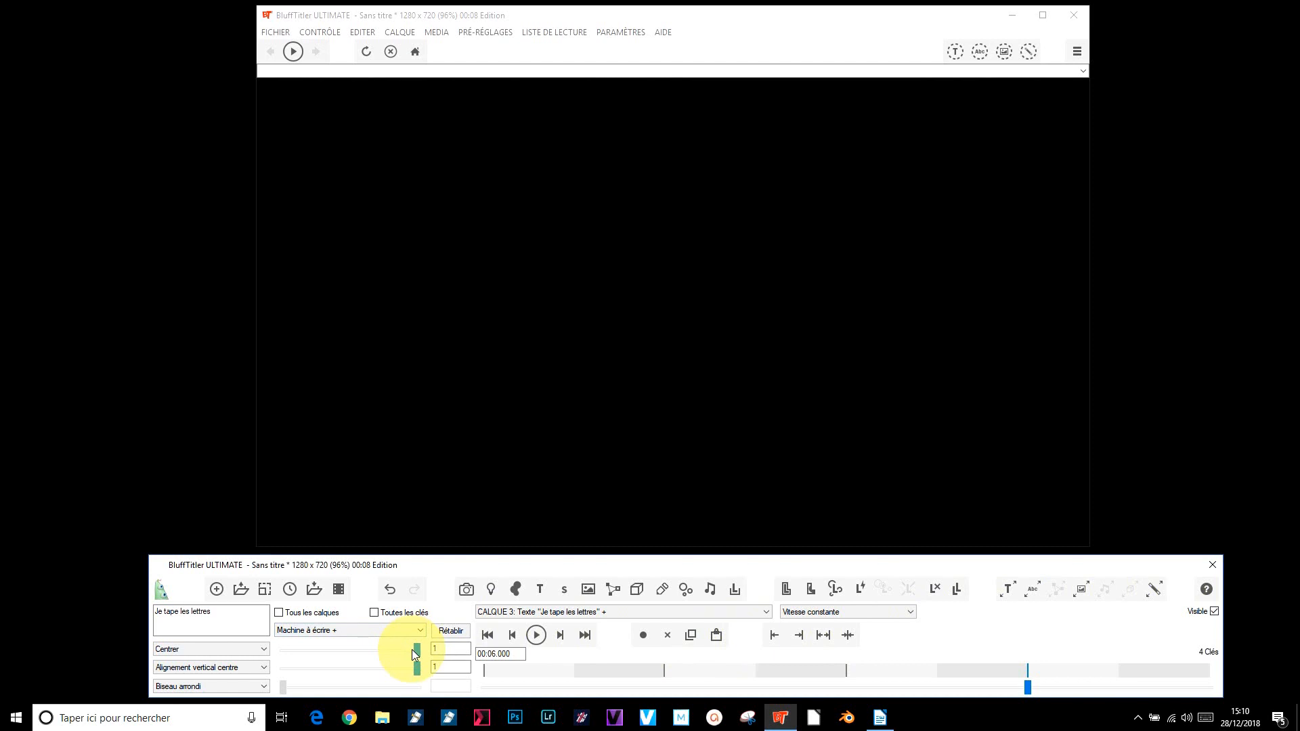
Step: Set the first Machine à écrire value to 0 at the 6-second keyframe and play the animation from the start
left_click_drag(416, 650, 246, 654)
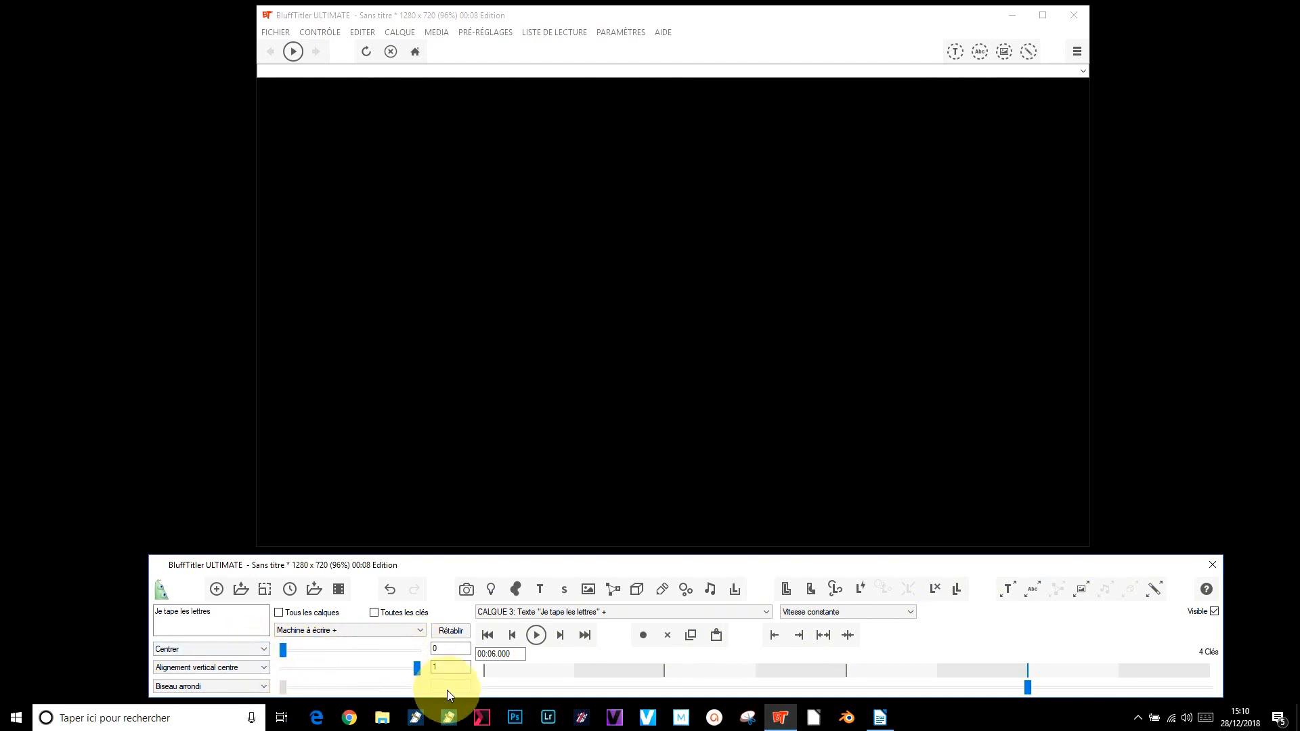
left_click(488, 635)
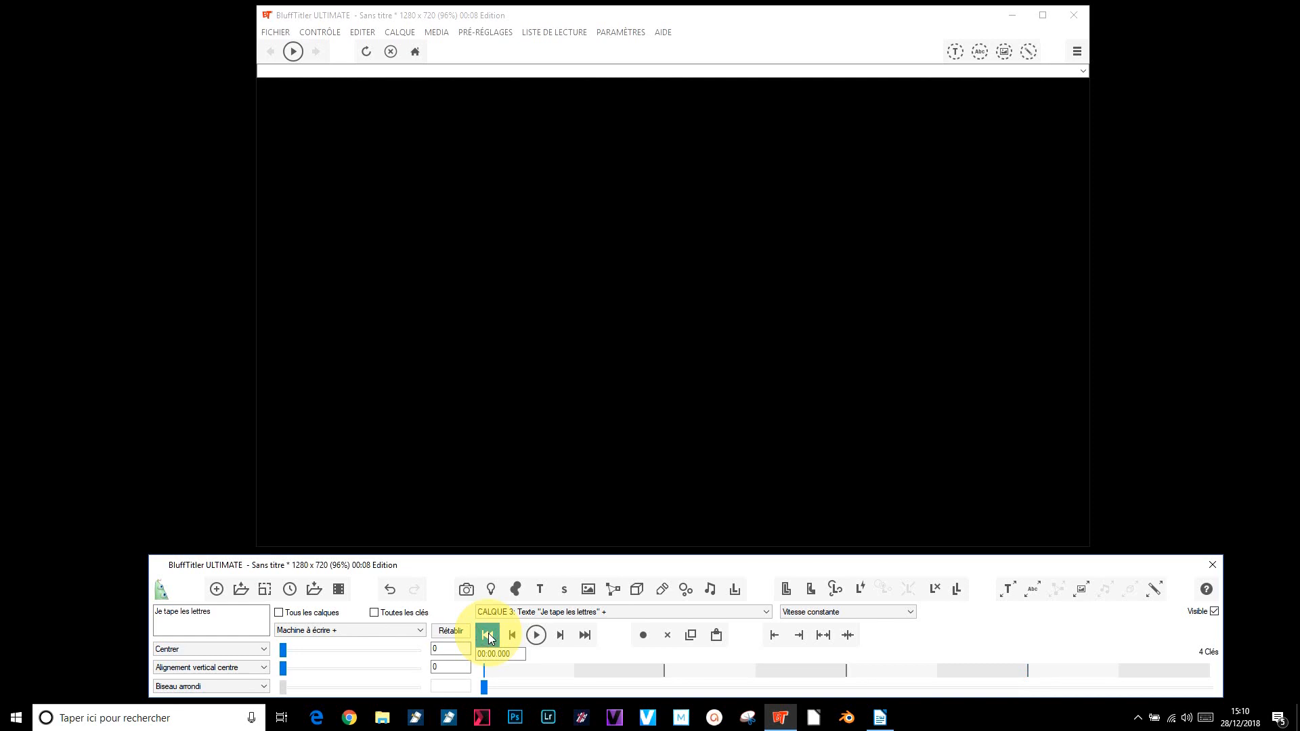
left_click(537, 635)
left_click(539, 636)
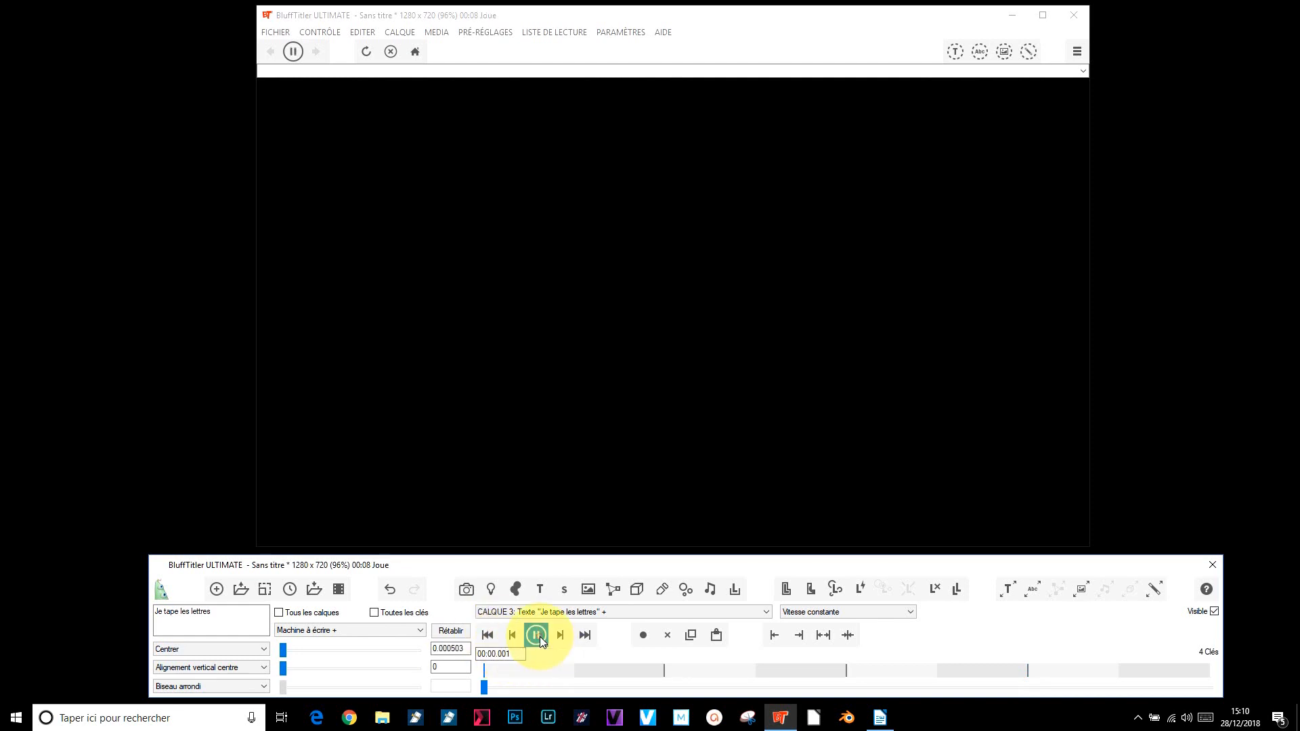